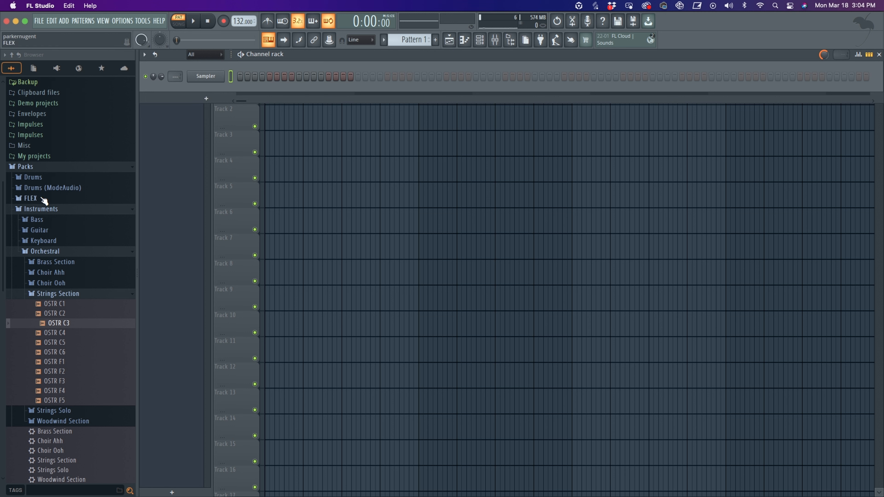
# - Browse the packs in the browser to the Orchestral Strings Section folder
pyautogui.scroll(-3, 40, 200)
pyautogui.scroll(3, 31, 174)
pyautogui.click(26, 166)
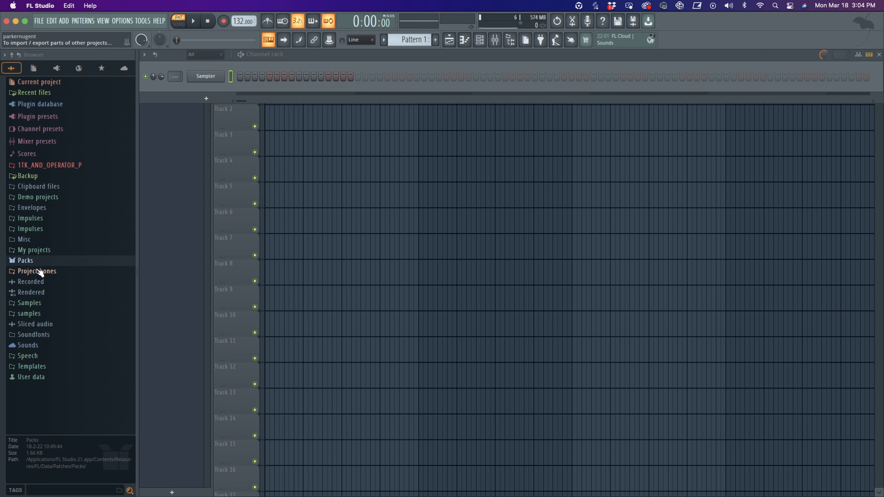
pyautogui.click(27, 262)
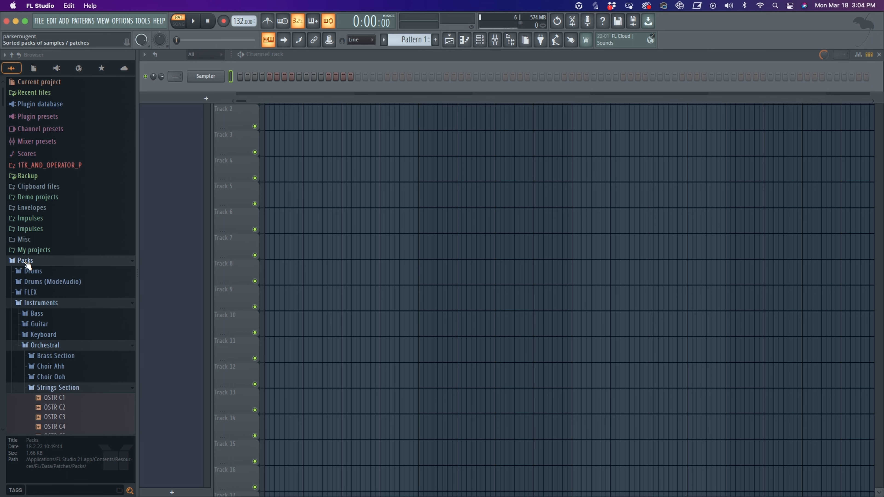
pyautogui.scroll(-1, 69, 297)
pyautogui.click(35, 270)
pyautogui.click(35, 264)
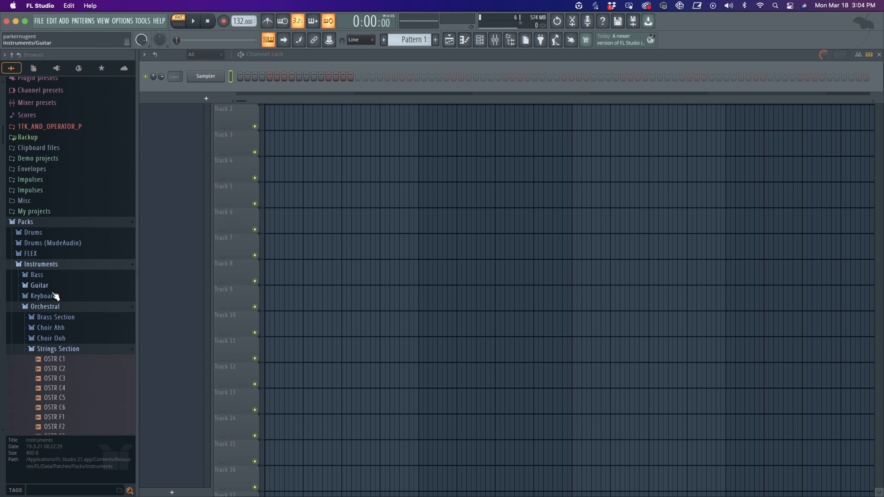
pyautogui.click(47, 307)
pyautogui.click(45, 308)
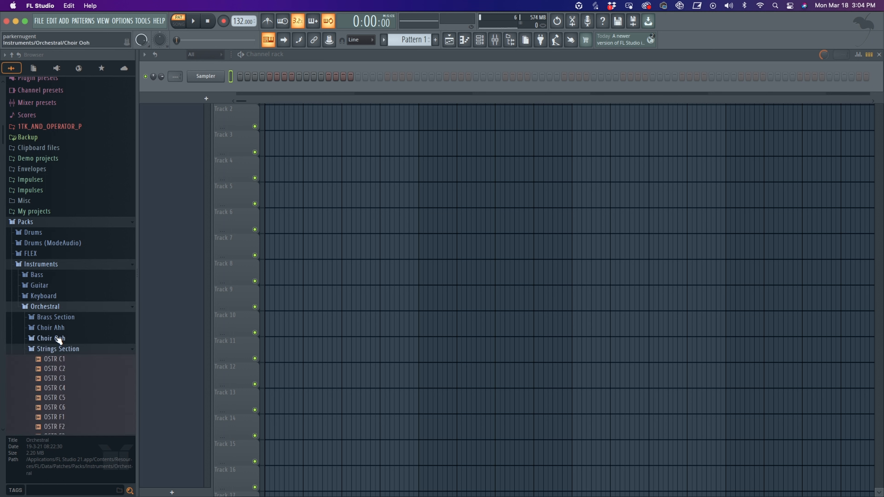
pyautogui.scroll(-3, 80, 322)
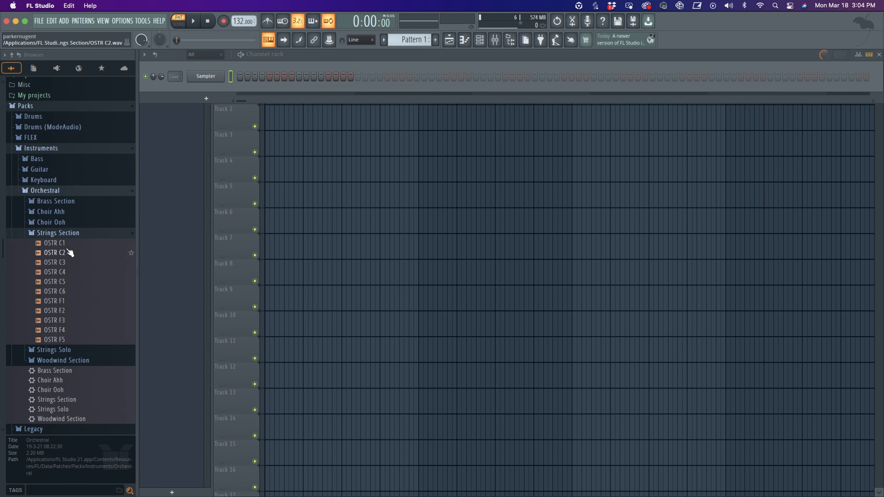
# - Preview the OSTR string samples from C1 through C6
pyautogui.click(52, 246)
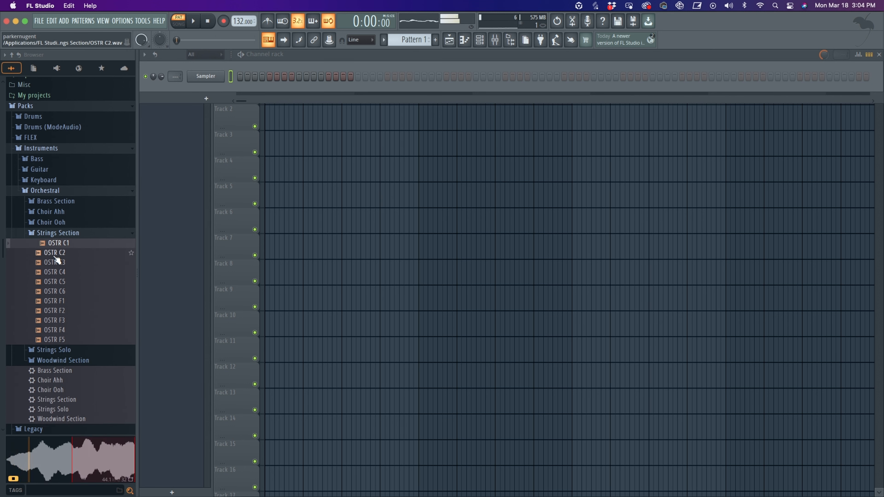
pyautogui.click(55, 254)
pyautogui.click(53, 264)
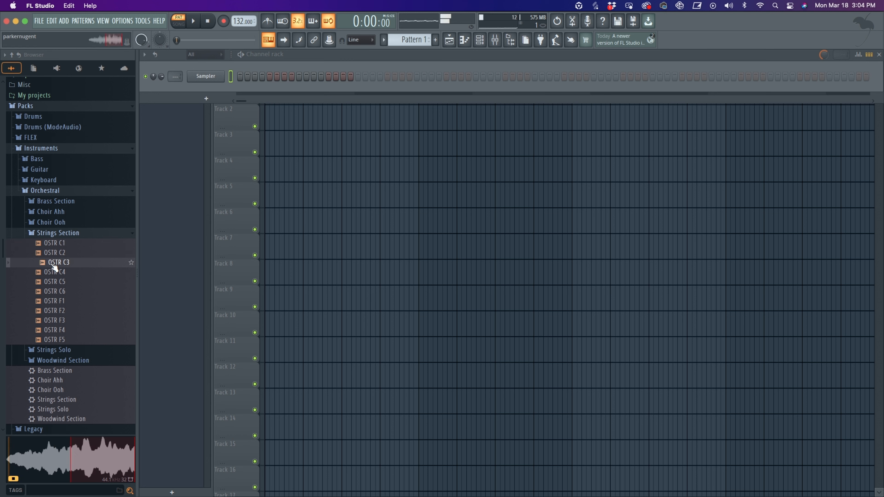
pyautogui.click(55, 273)
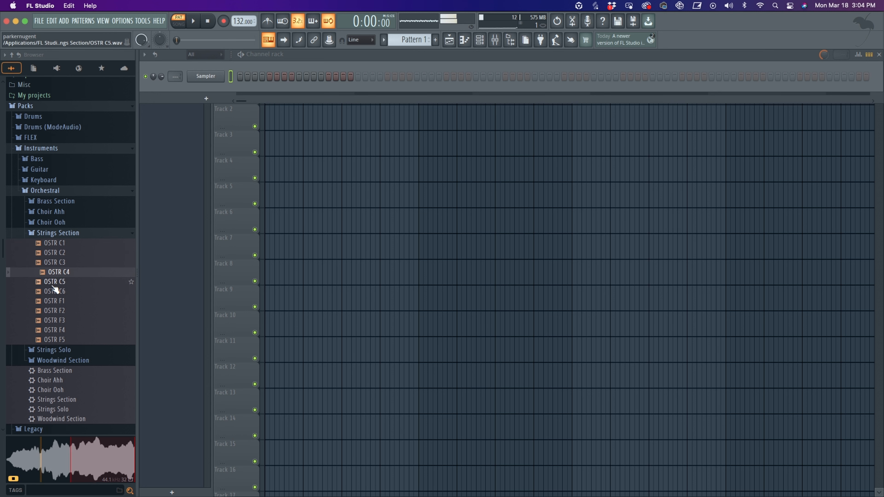
pyautogui.click(55, 282)
pyautogui.click(55, 293)
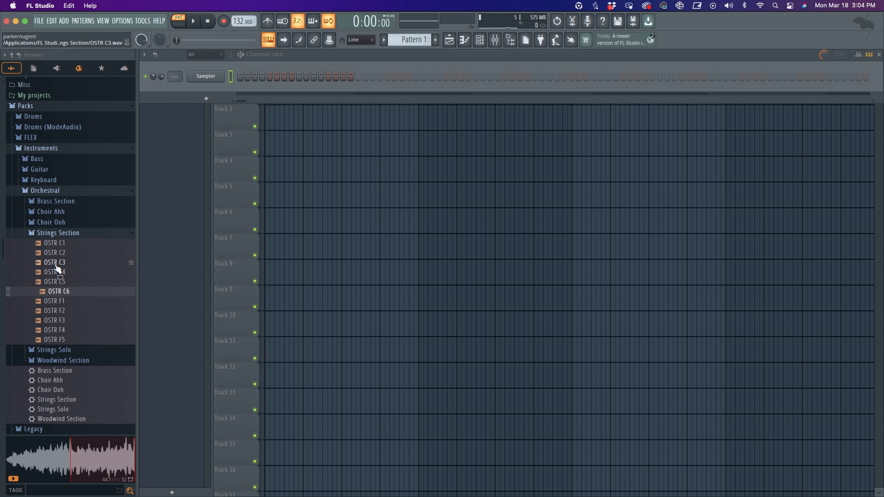
# - Load the OSTR C3 sample into the channel rack as a new channel and open it in the piano roll
pyautogui.moveTo(49, 266); pyautogui.dragTo(207, 89)
pyautogui.click(209, 91)
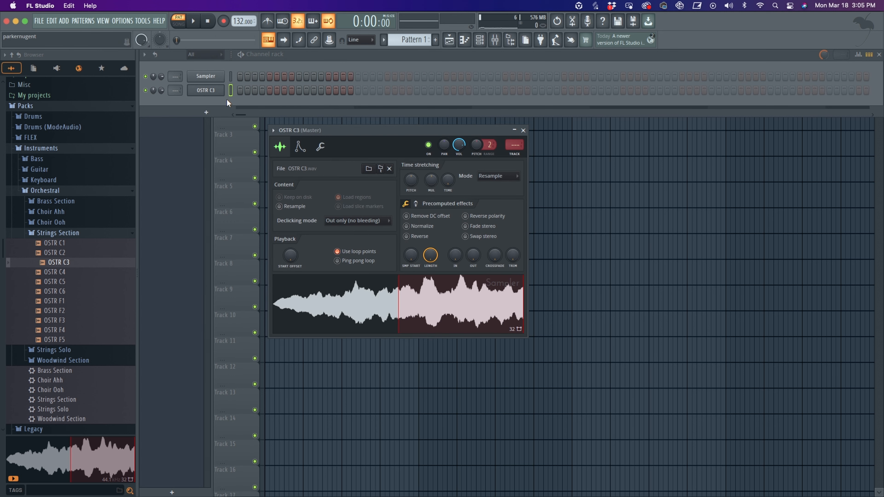
pyautogui.rightClick(212, 91)
pyautogui.click(238, 88)
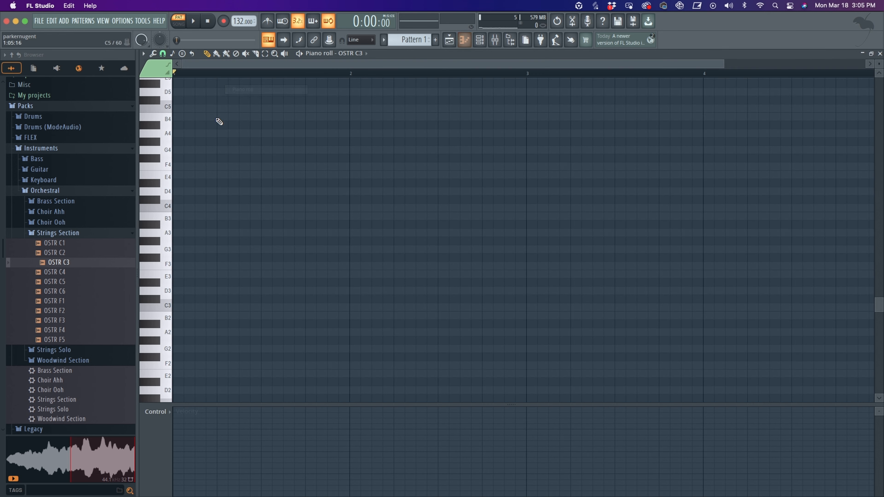
# - Stamp a Minor 9th chord rooted on F4 at the start of the first bar
pyautogui.click(181, 54)
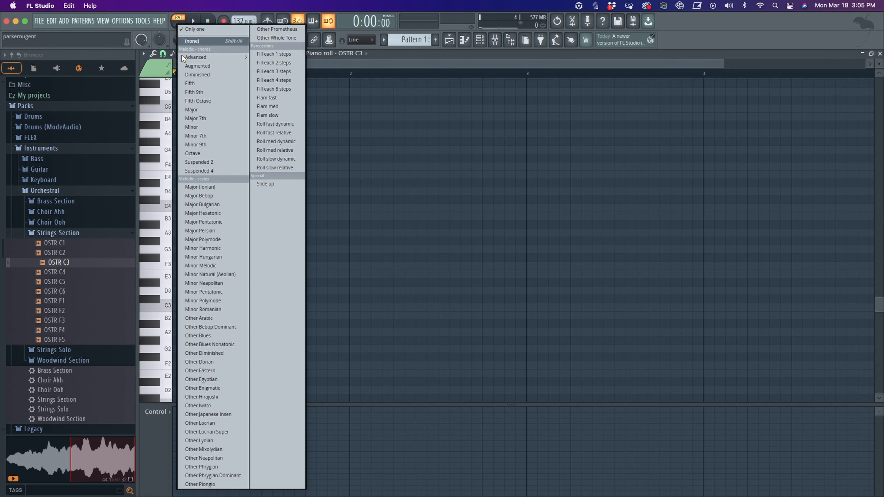
pyautogui.click(210, 143)
pyautogui.scroll(2, 184, 207)
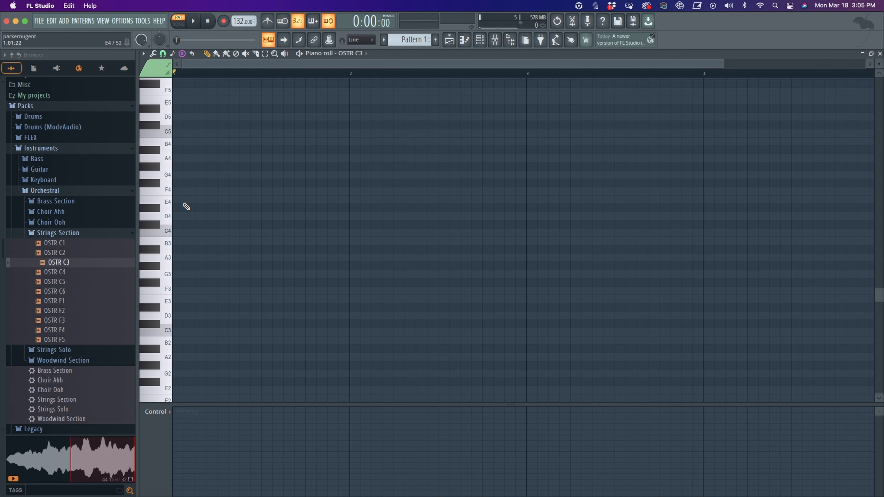
pyautogui.click(180, 219)
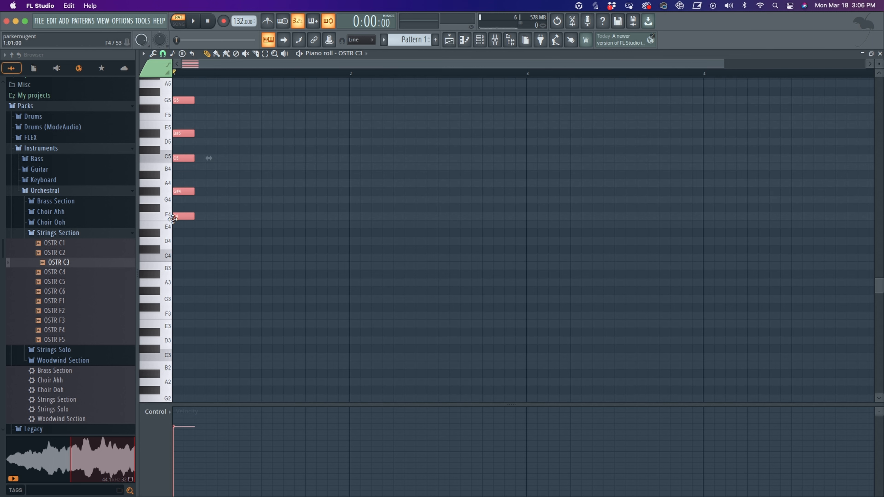
pyautogui.scroll(3, 302, 258)
pyautogui.click(181, 53)
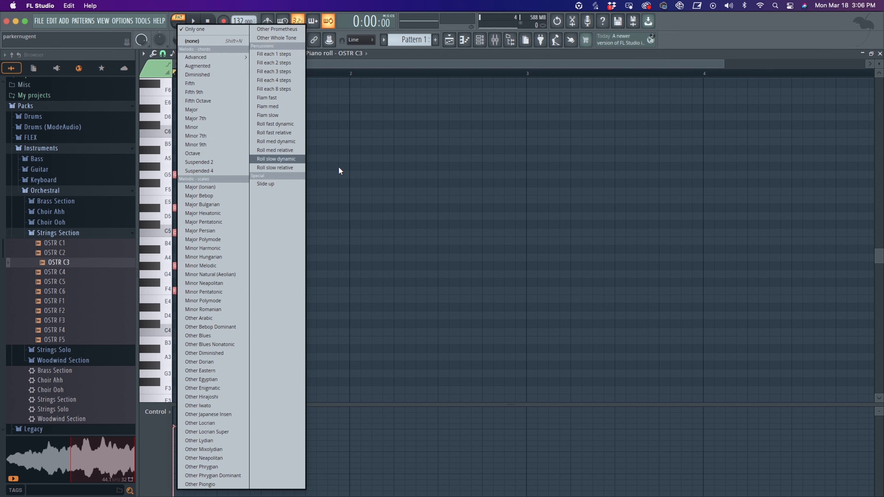
pyautogui.click(357, 188)
pyautogui.click(351, 191)
pyautogui.scroll(3, 403, 210)
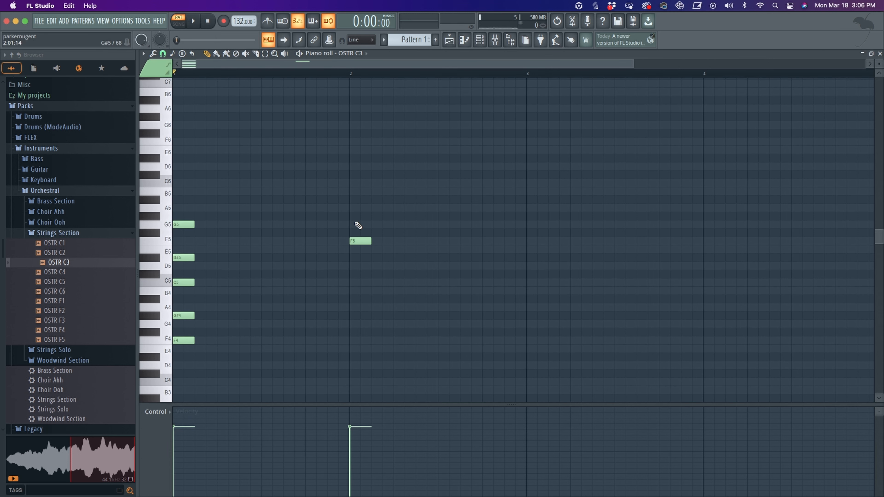
pyautogui.rightClick(360, 242)
# - Lengthen the chord's notes so they fill the whole first bar
pyautogui.click(182, 54)
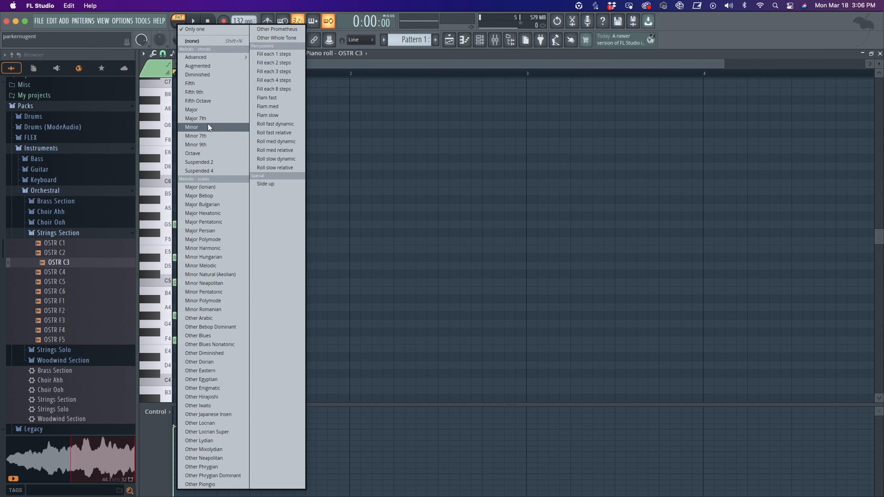
pyautogui.moveTo(193, 208); pyautogui.dragTo(363, 208)
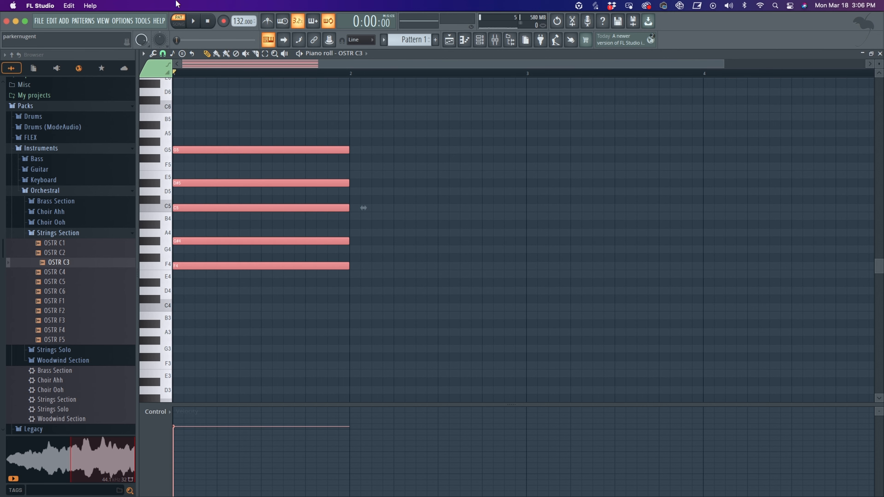
# - Transpose the chord down one octave, auditioning it before and after
pyautogui.click(194, 22)
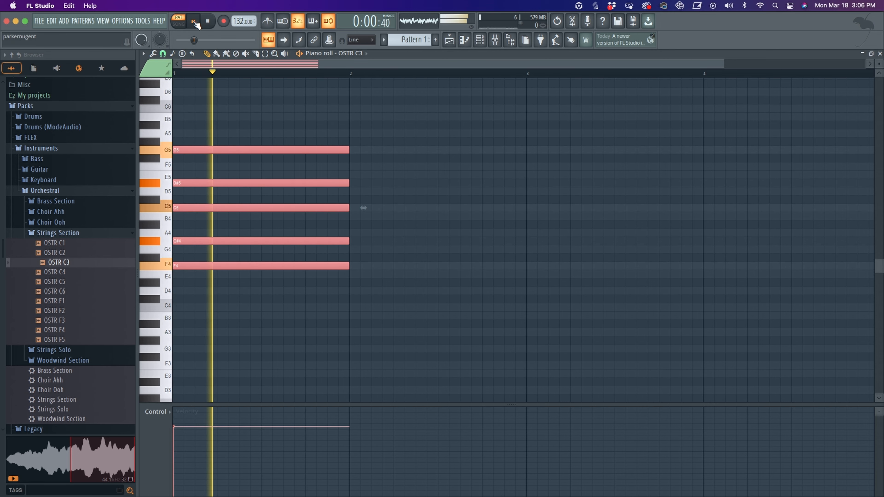
pyautogui.press('space')
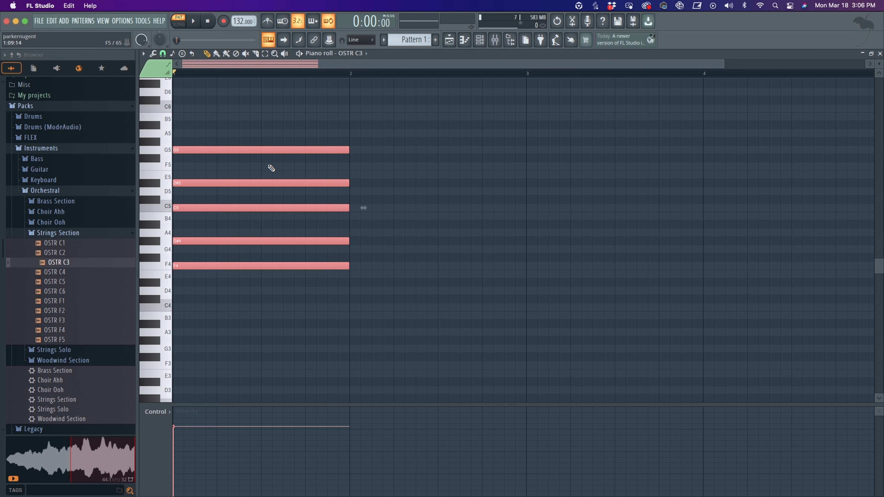
pyautogui.hotkey('ctrl', 'Down')
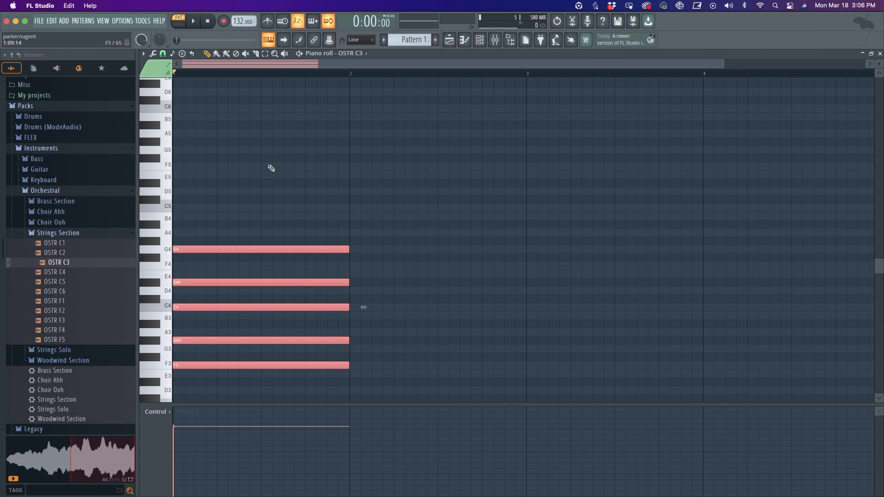
pyautogui.press('space')
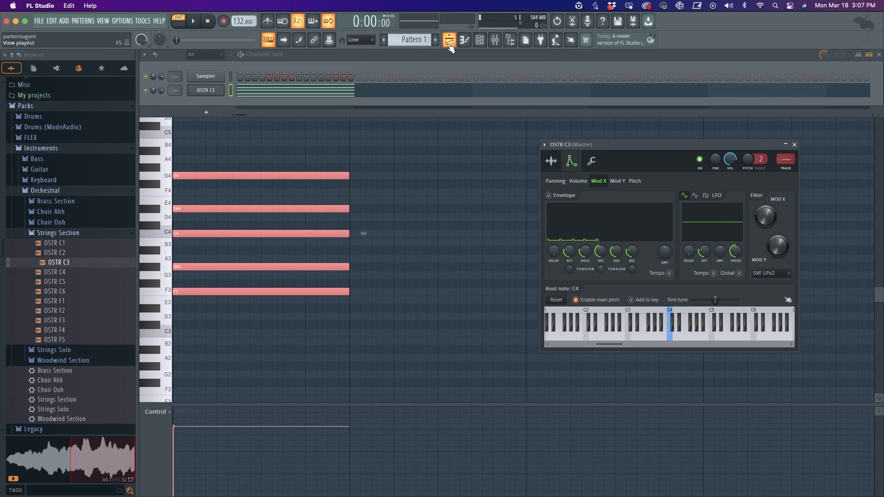
# - Reopen the OSTR C3 piano roll and stretch the chord's notes to span about eight bars
pyautogui.click(449, 40)
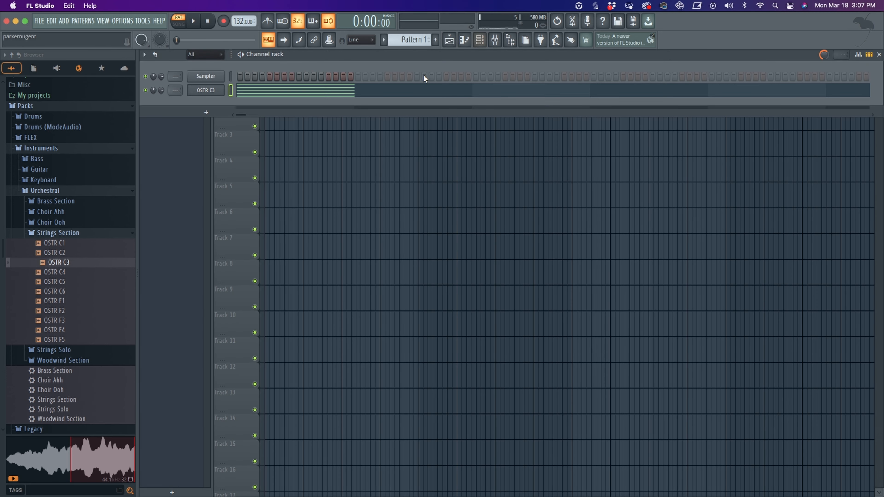
pyautogui.click(206, 91)
pyautogui.moveTo(692, 157); pyautogui.dragTo(534, 149)
pyautogui.press('F7')
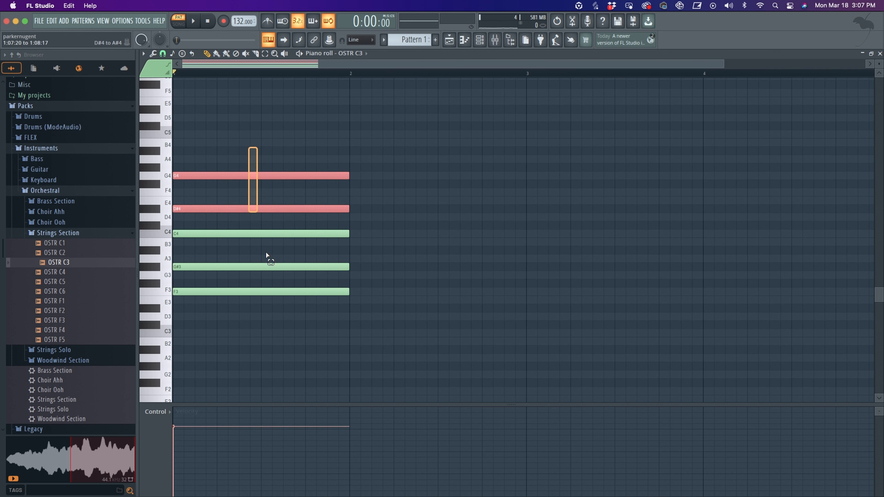
pyautogui.scroll(-2, 434, 77)
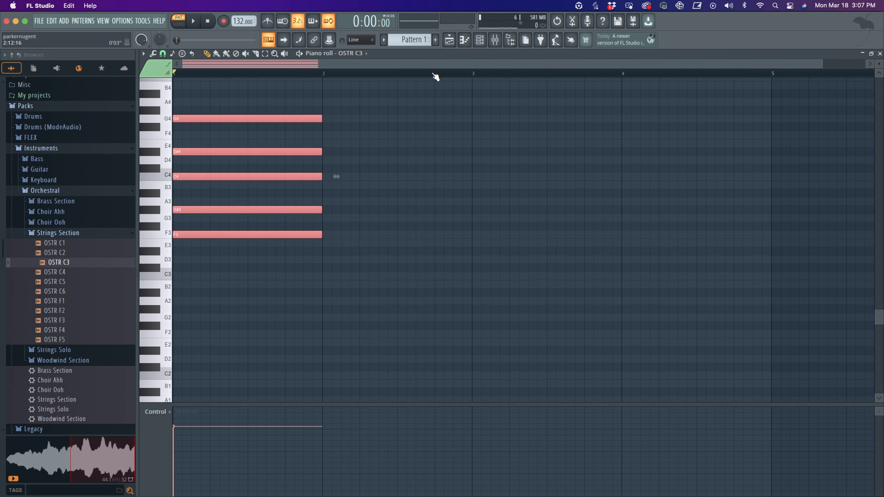
pyautogui.scroll(-5, 504, 218)
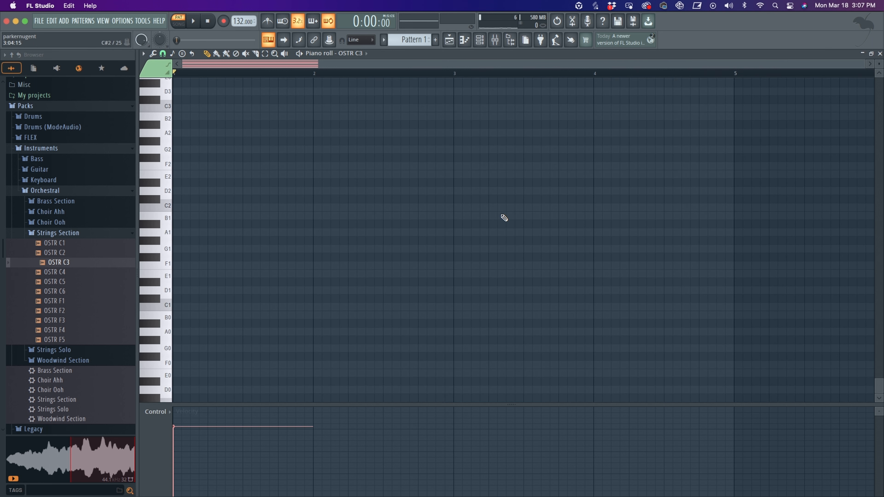
pyautogui.scroll(5, 526, 233)
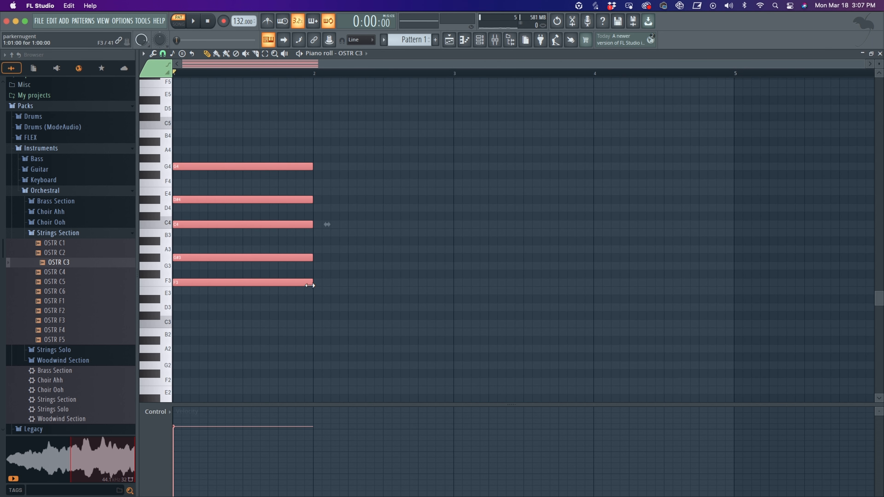
pyautogui.moveTo(310, 283); pyautogui.dragTo(787, 283)
# - Place Pattern 1 in the playlist on Track 1 at the first bar
pyautogui.click(450, 40)
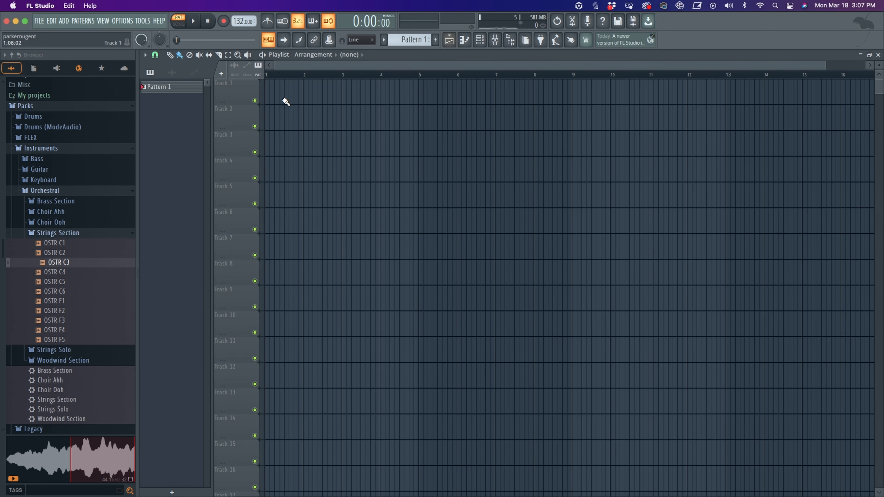
pyautogui.click(291, 114)
pyautogui.moveTo(353, 123); pyautogui.dragTo(215, 117)
pyautogui.scroll(-2, 431, 77)
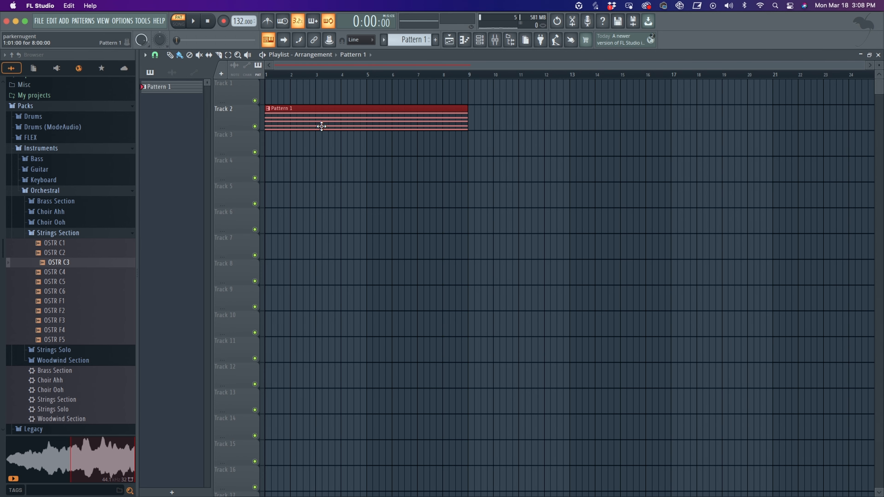
pyautogui.moveTo(320, 122); pyautogui.dragTo(308, 83)
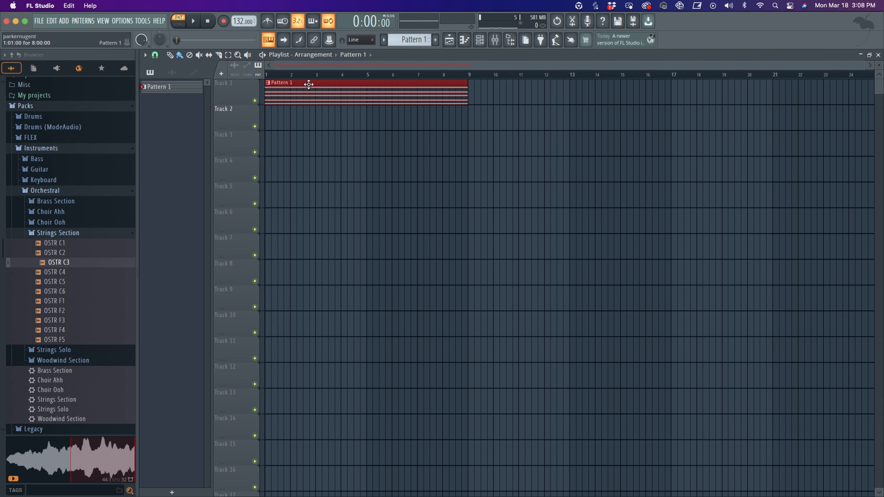
# - Render Pattern 1 as an audio clip into the playlist and delete the original pattern clip from Track 1
pyautogui.click(485, 41)
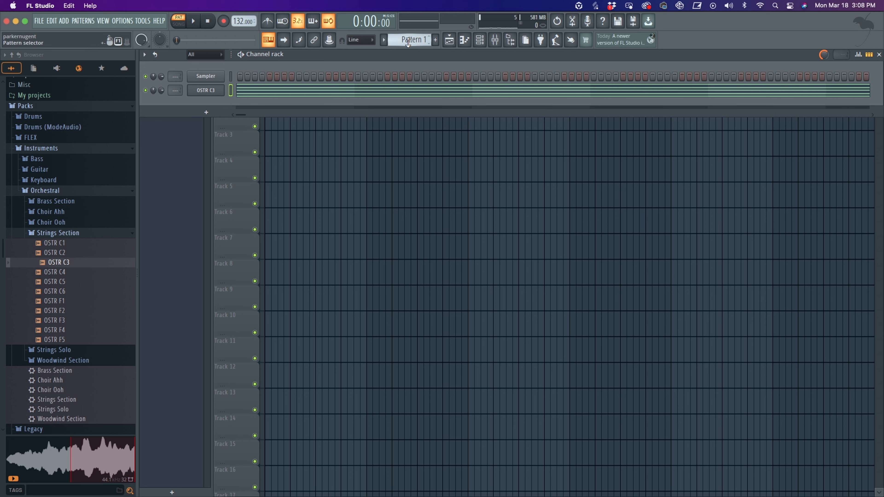
pyautogui.click(414, 40)
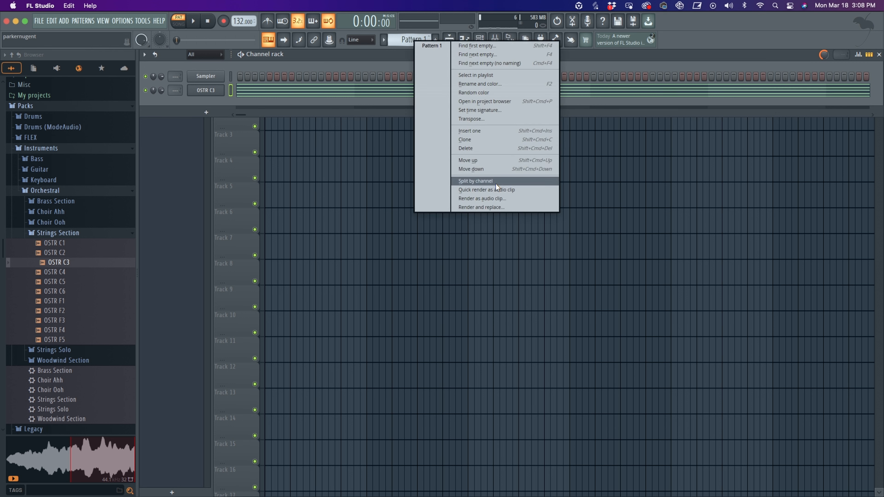
pyautogui.click(483, 197)
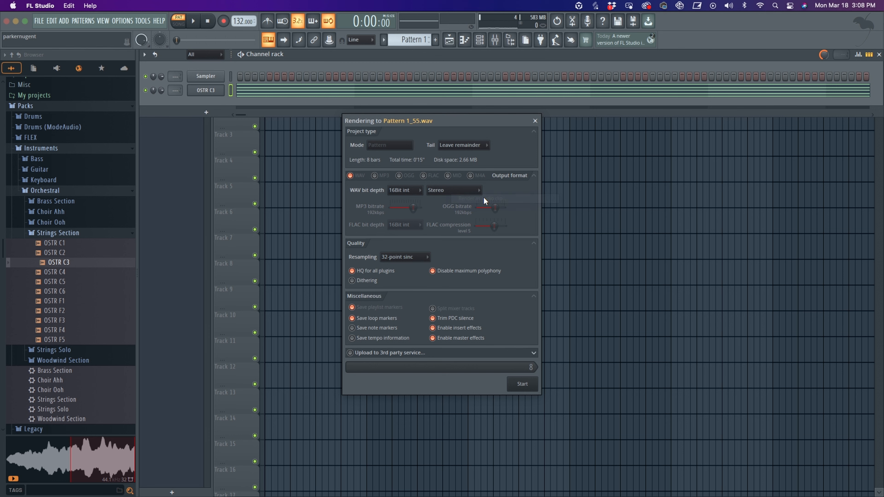
pyautogui.press('Return')
pyautogui.moveTo(479, 170); pyautogui.dragTo(296, 135)
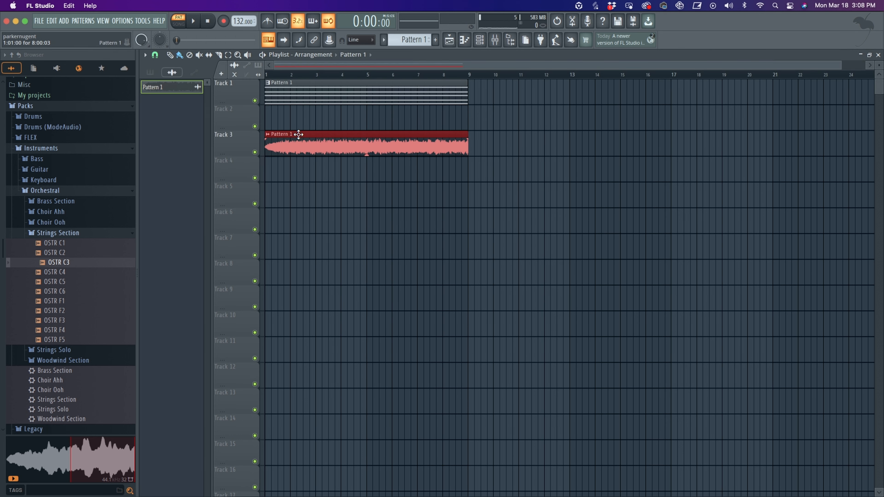
pyautogui.rightClick(325, 97)
# - Open the rendered Pattern 1 audio clip in a new sampler channel
pyautogui.doubleClick(309, 144)
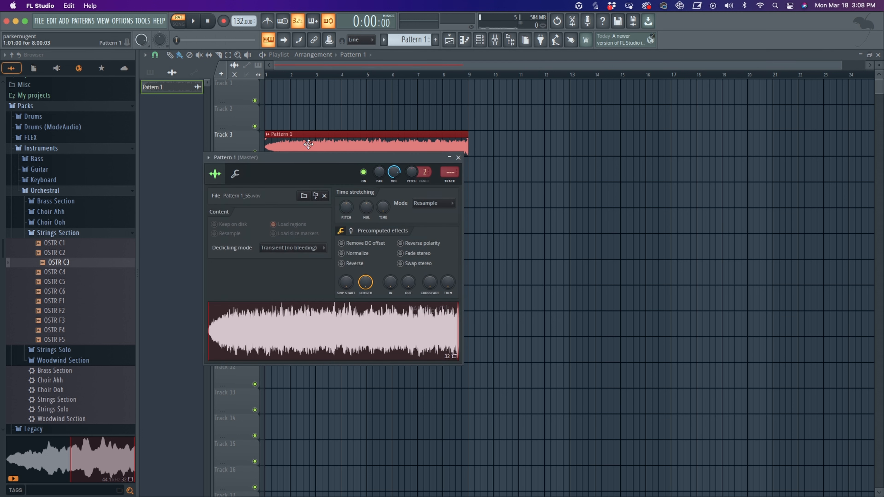
pyautogui.rightClick(315, 332)
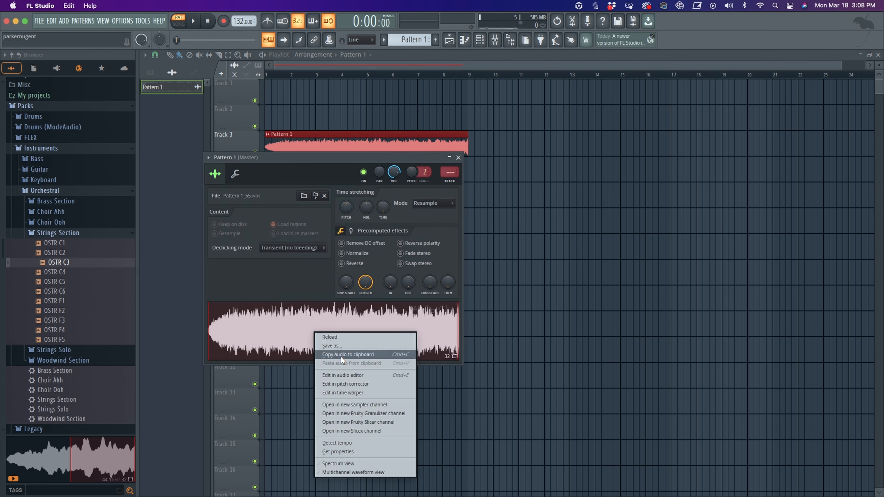
pyautogui.click(358, 404)
pyautogui.click(460, 158)
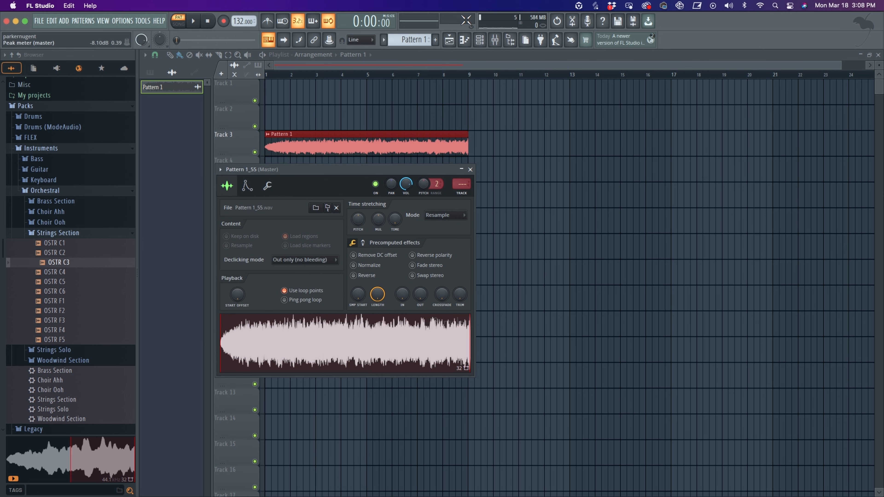
# - Delete all five chord notes from the OSTR C3 piano roll
pyautogui.click(479, 40)
pyautogui.click(470, 169)
pyautogui.click(205, 104)
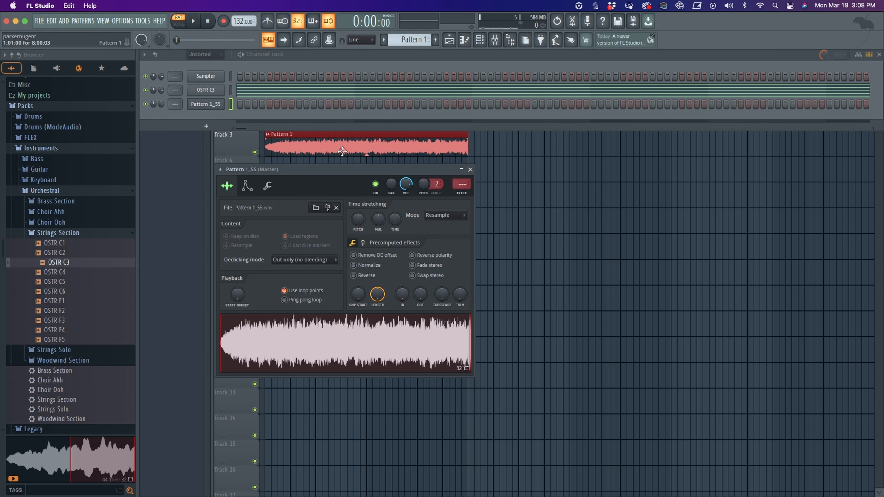
pyautogui.moveTo(332, 171); pyautogui.dragTo(395, 176)
pyautogui.click(275, 91)
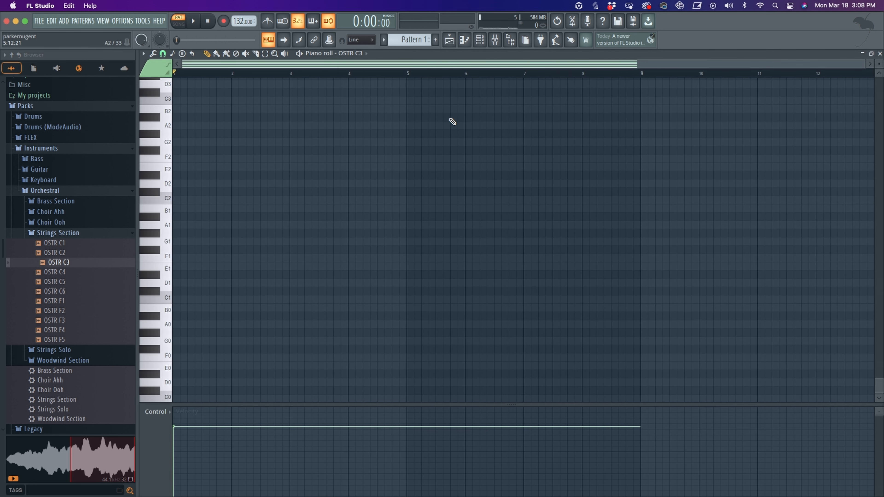
pyautogui.scroll(1, 461, 348)
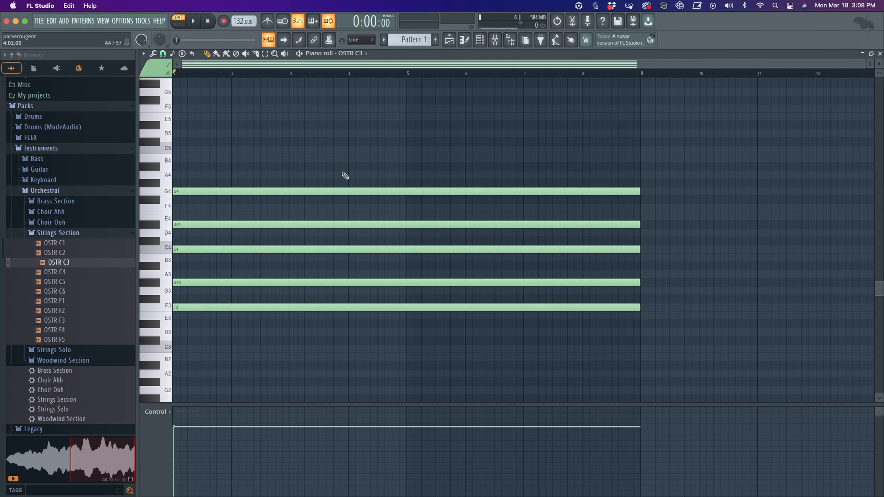
pyautogui.rightClick(304, 192)
pyautogui.rightClick(310, 249)
pyautogui.rightClick(320, 282)
pyautogui.rightClick(329, 308)
pyautogui.rightClick(329, 225)
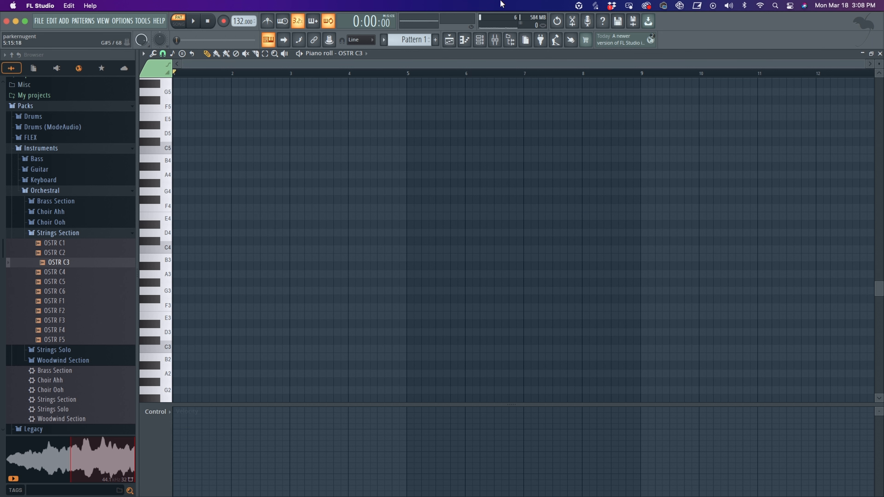
# - Open the Pattern 1_55 sampler channel's envelope settings and set its root note to F5, auditioning it
pyautogui.click(486, 39)
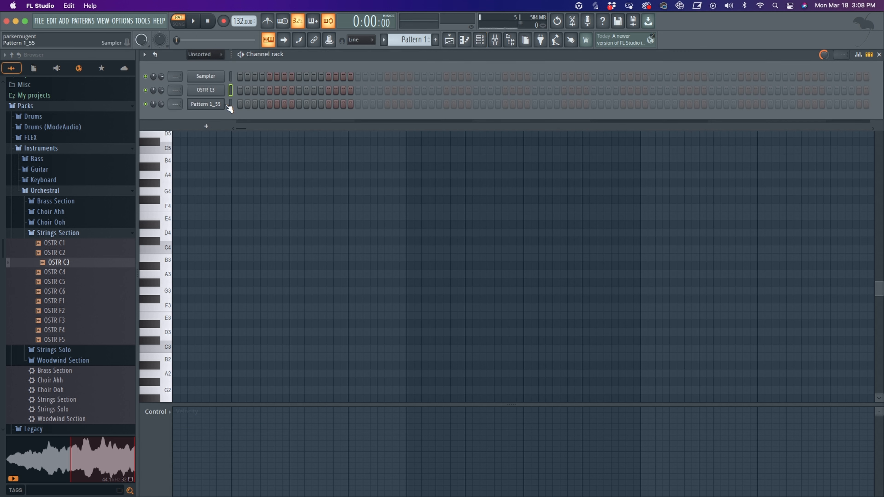
pyautogui.rightClick(210, 106)
pyautogui.click(210, 105)
pyautogui.click(210, 104)
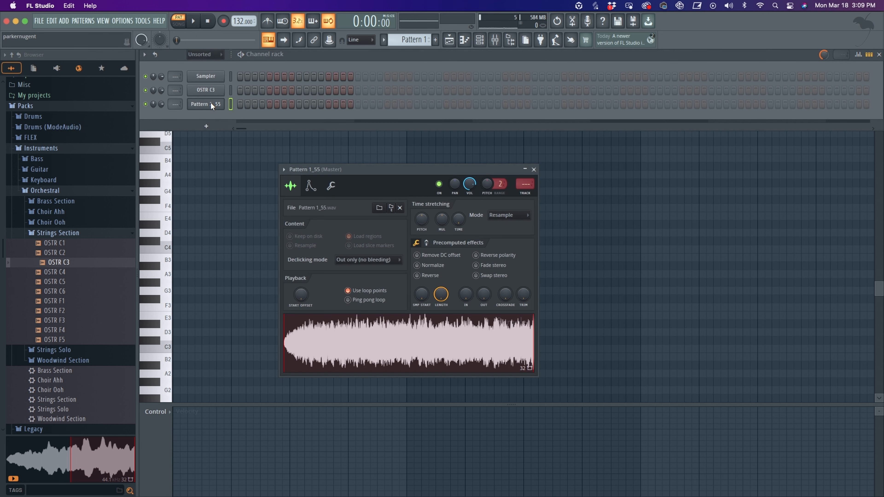
pyautogui.moveTo(392, 170); pyautogui.dragTo(402, 151)
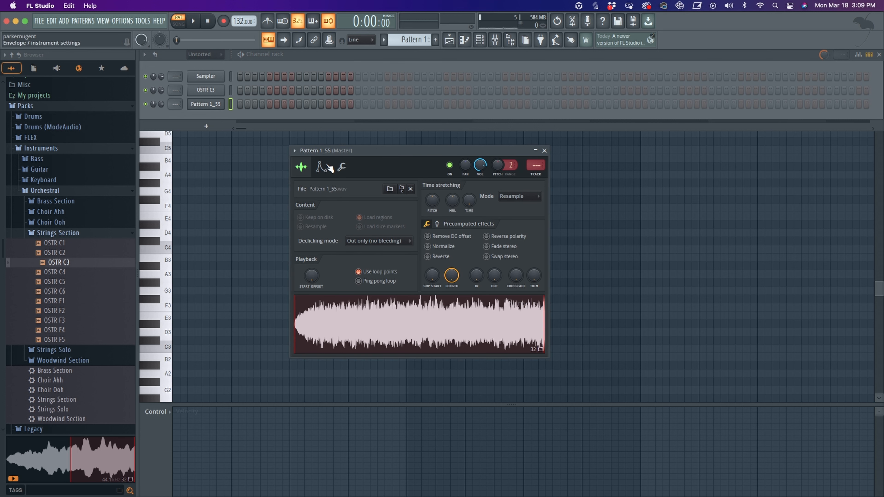
pyautogui.click(322, 167)
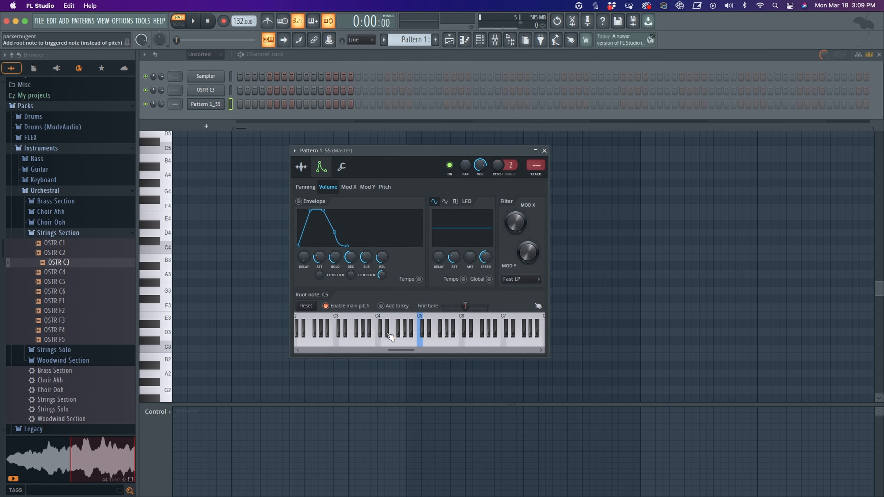
pyautogui.rightClick(440, 345)
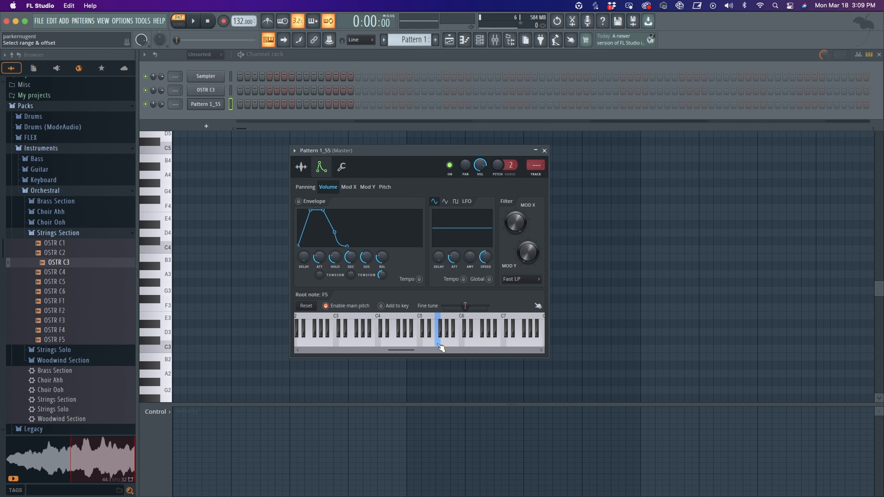
pyautogui.click(440, 346)
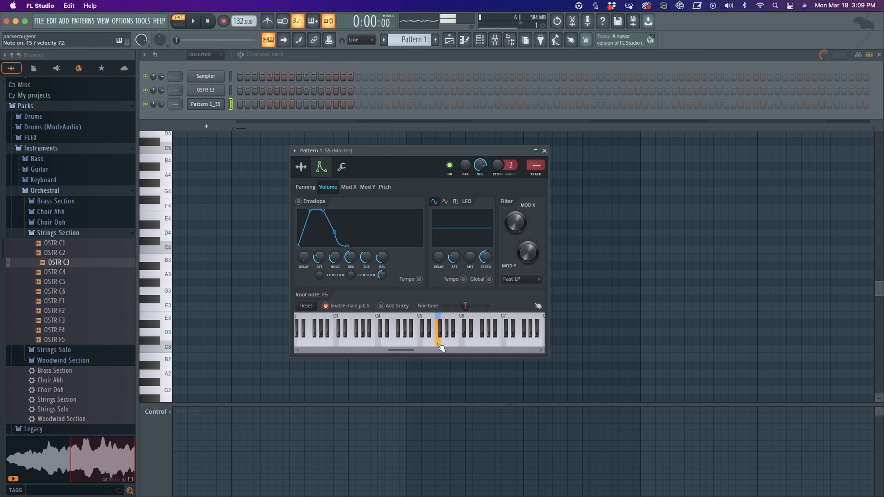
# - Set the channel filter type to SVF LPx2 with about 34% bandwidth, playing notes to audition it
pyautogui.moveTo(421, 151); pyautogui.dragTo(384, 130)
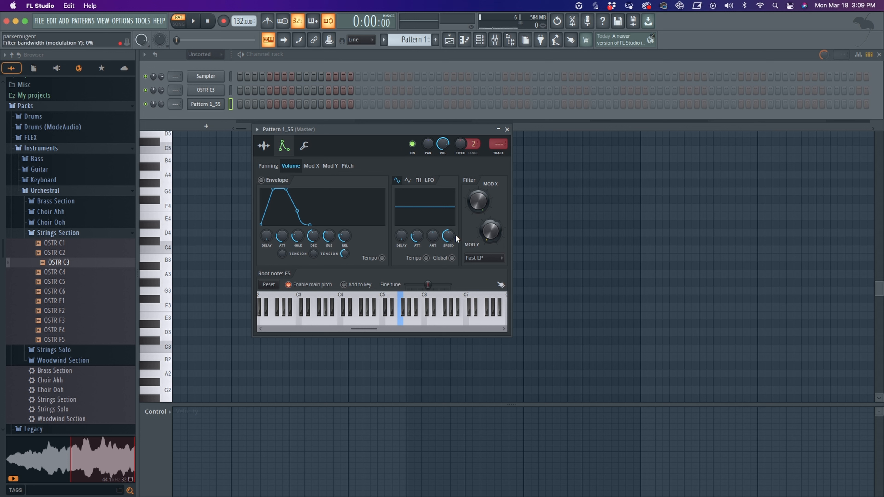
pyautogui.click(493, 258)
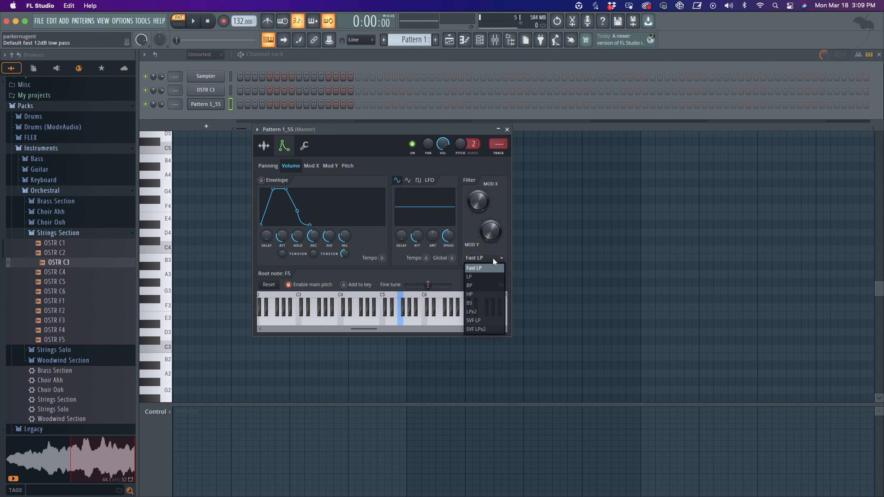
pyautogui.click(494, 329)
pyautogui.moveTo(482, 198); pyautogui.dragTo(491, 232)
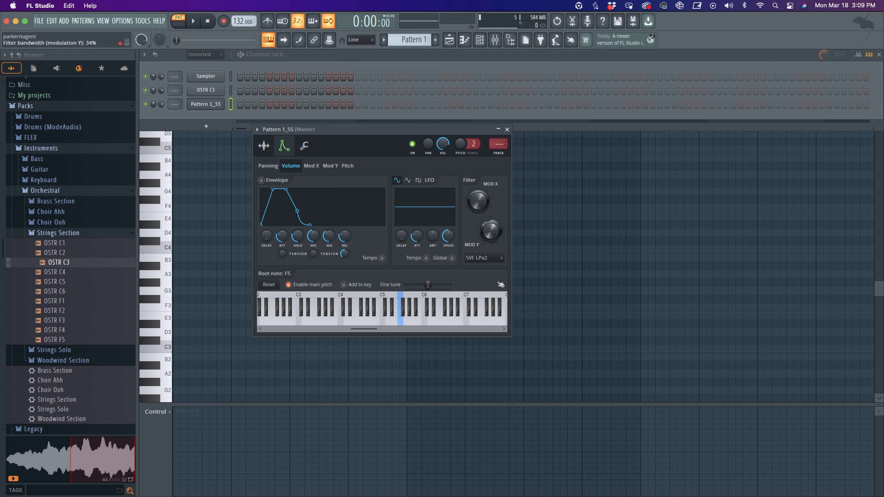
pyautogui.press('x')
pyautogui.press('n')
pyautogui.press('v')
pyautogui.press('x')
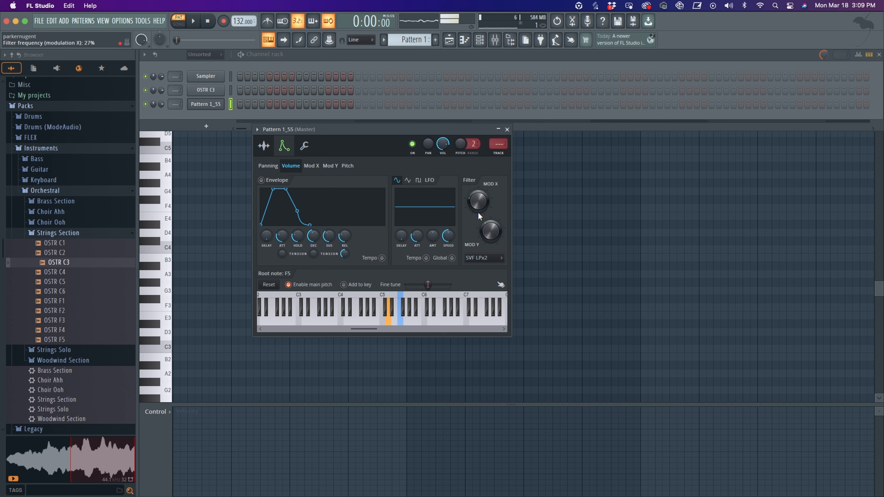
# - Modulate the filter with the Mod X LFO, adjusting its attack, amount and tempo sync, and set filter frequency about 39%
pyautogui.moveTo(362, 142); pyautogui.dragTo(390, 173)
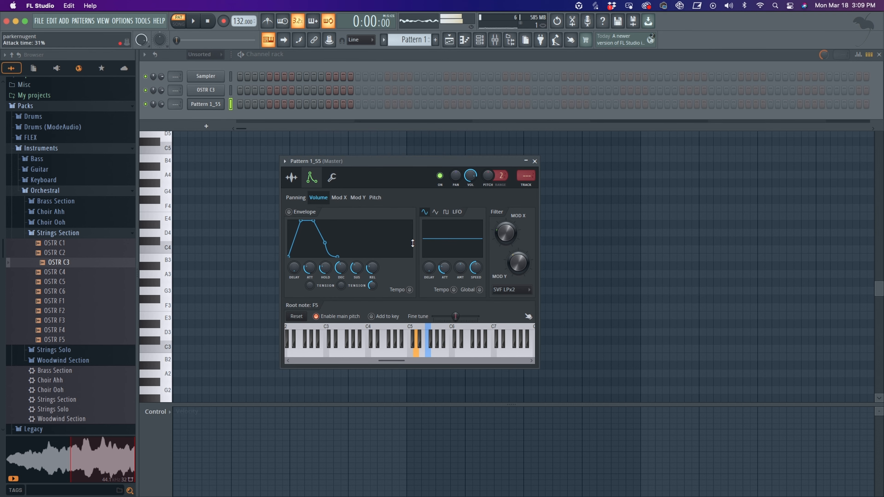
pyautogui.click(337, 196)
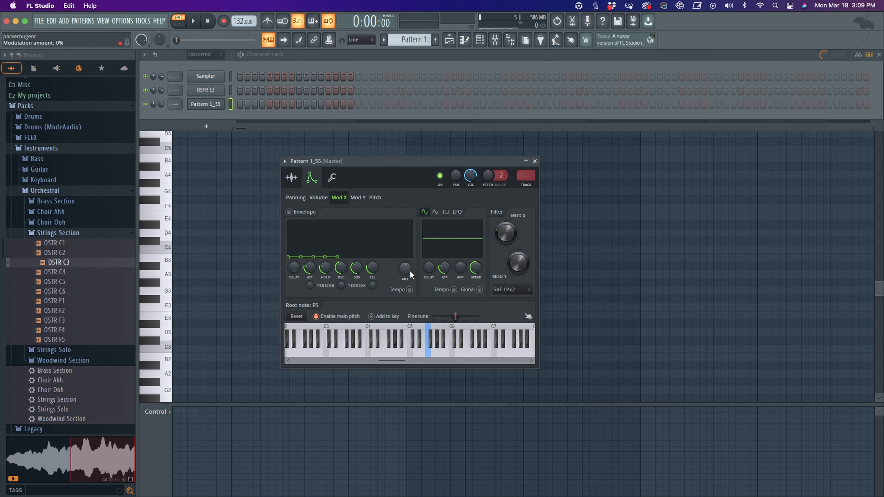
pyautogui.moveTo(441, 271); pyautogui.dragTo(443, 283)
pyautogui.click(479, 290)
pyautogui.moveTo(461, 268); pyautogui.dragTo(460, 262)
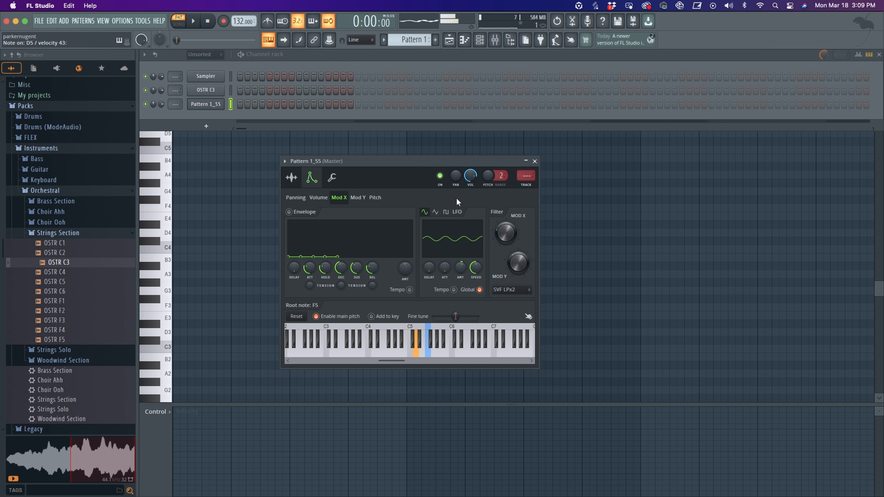
pyautogui.moveTo(508, 237); pyautogui.dragTo(506, 240)
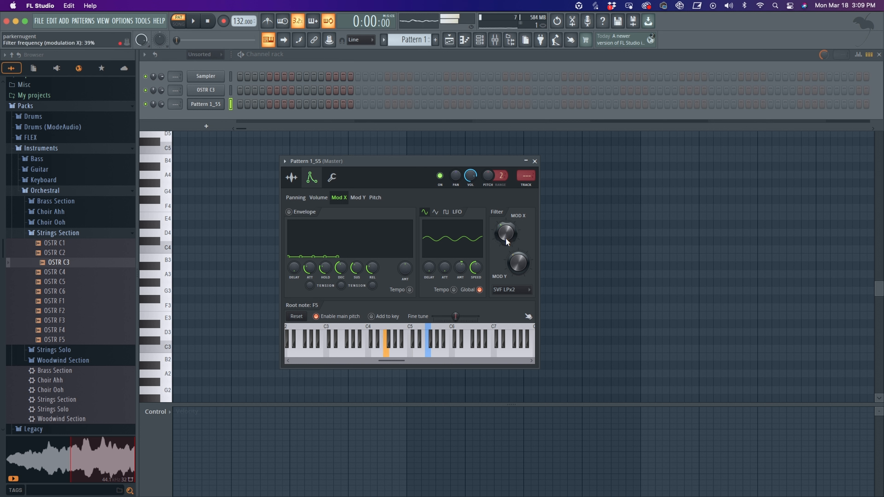
pyautogui.click(480, 290)
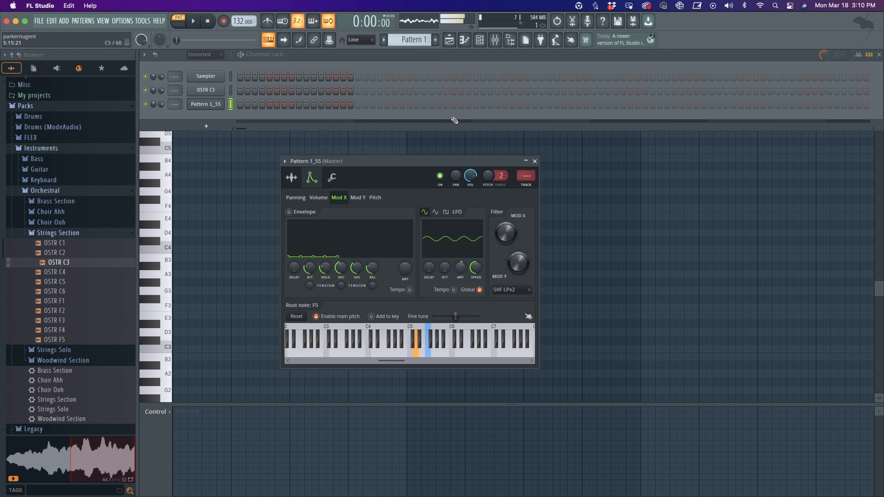
# - Add Fruity Reeverb 2 to the channel's mixer insert and set its mix level to about 30%
pyautogui.moveTo(415, 160); pyautogui.dragTo(386, 148)
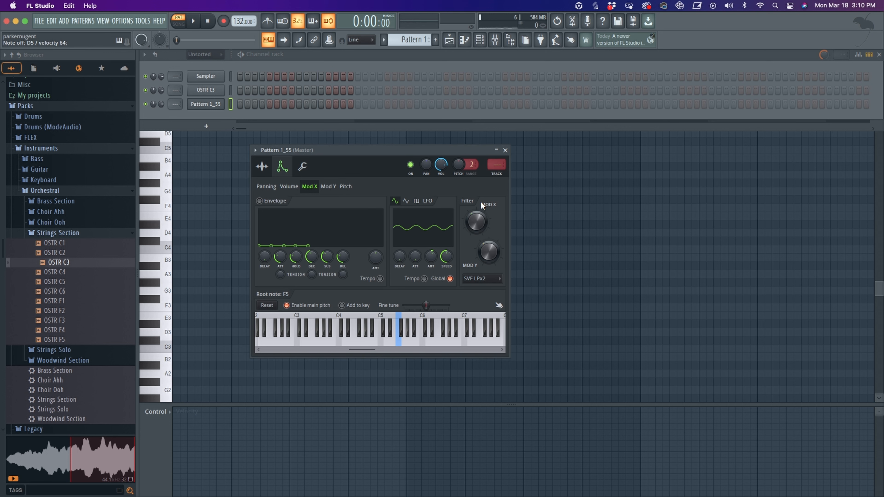
pyautogui.moveTo(418, 149)
pyautogui.mouseDown()
pyautogui.moveTo(442, 148)
pyautogui.moveTo(426, 144)
pyautogui.mouseUp()
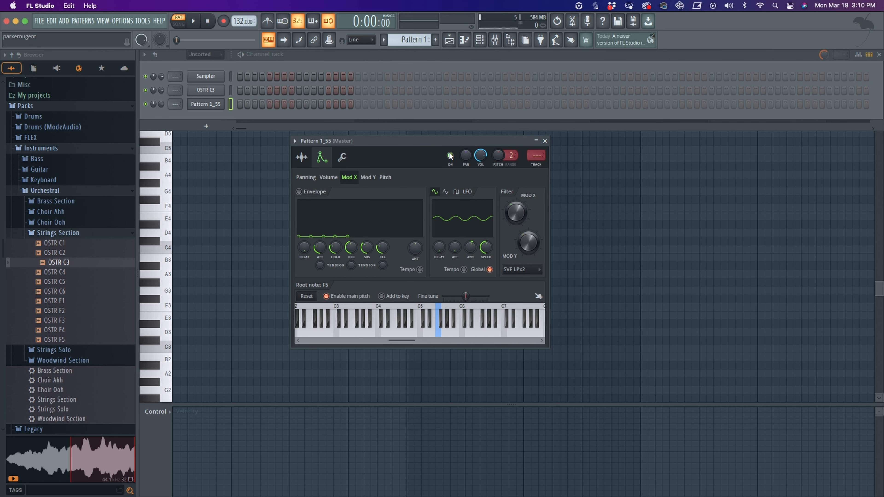
pyautogui.click(536, 157)
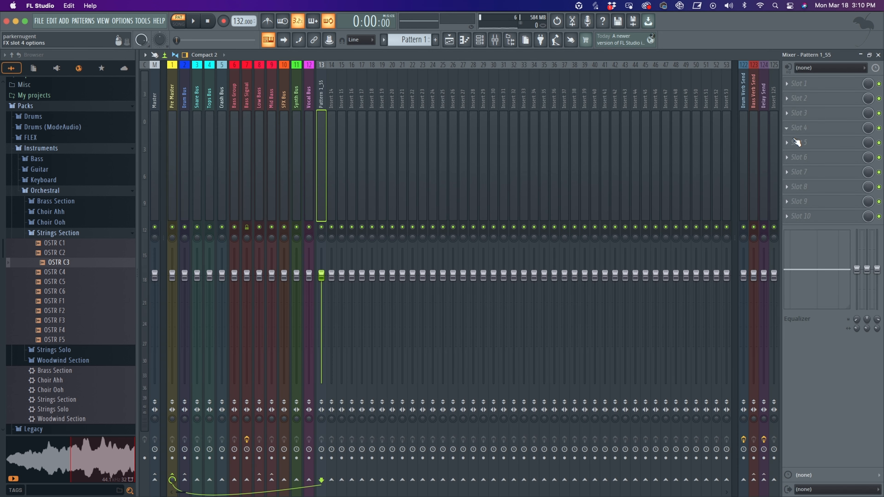
pyautogui.click(788, 131)
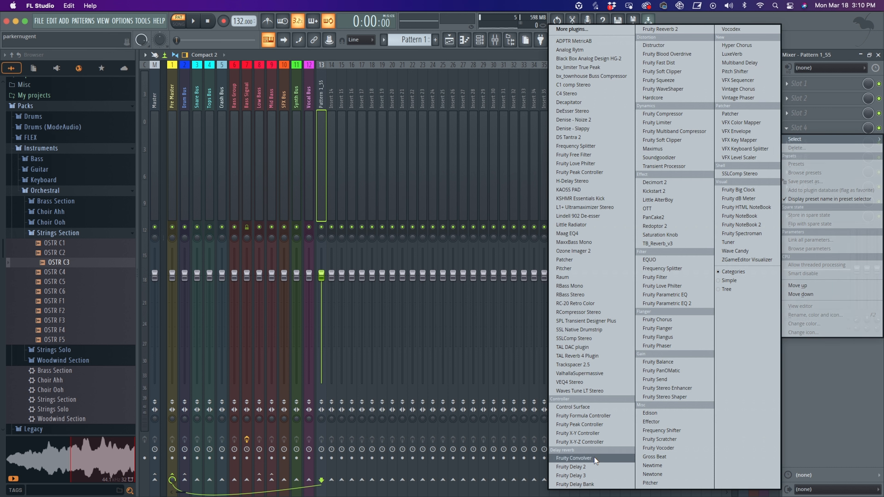
pyautogui.click(660, 29)
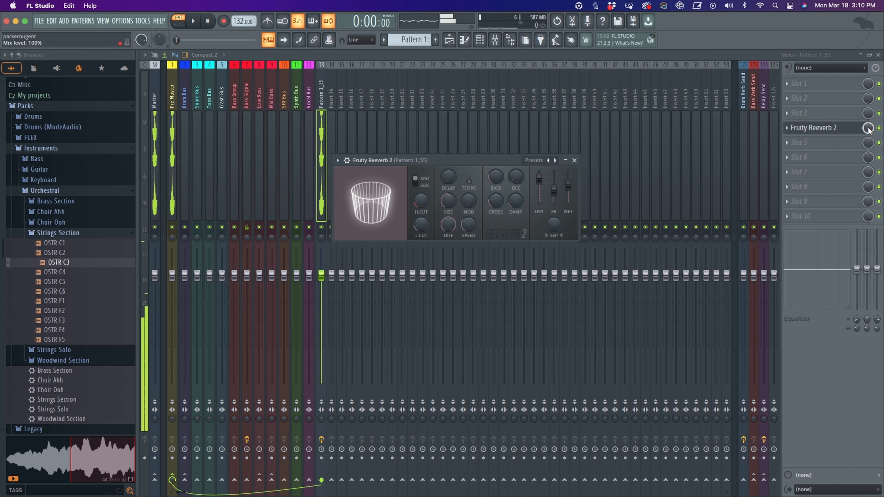
pyautogui.moveTo(868, 129); pyautogui.dragTo(868, 133)
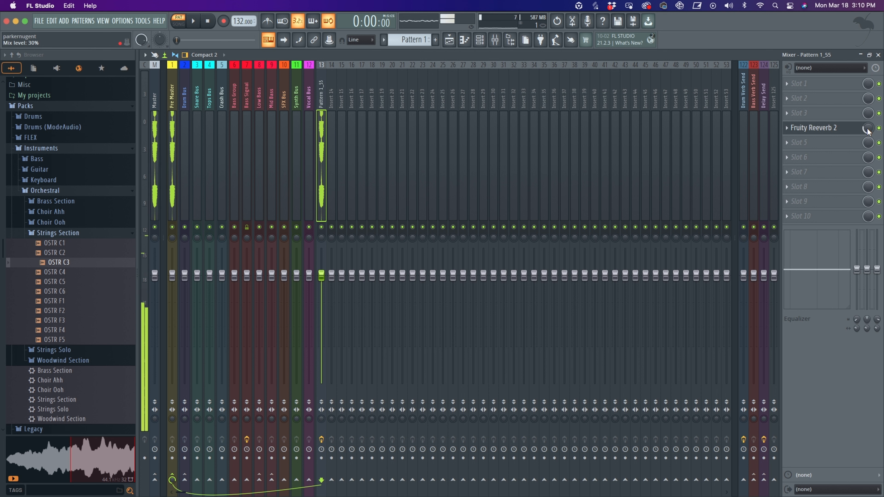
pyautogui.moveTo(869, 128); pyautogui.dragTo(868, 123)
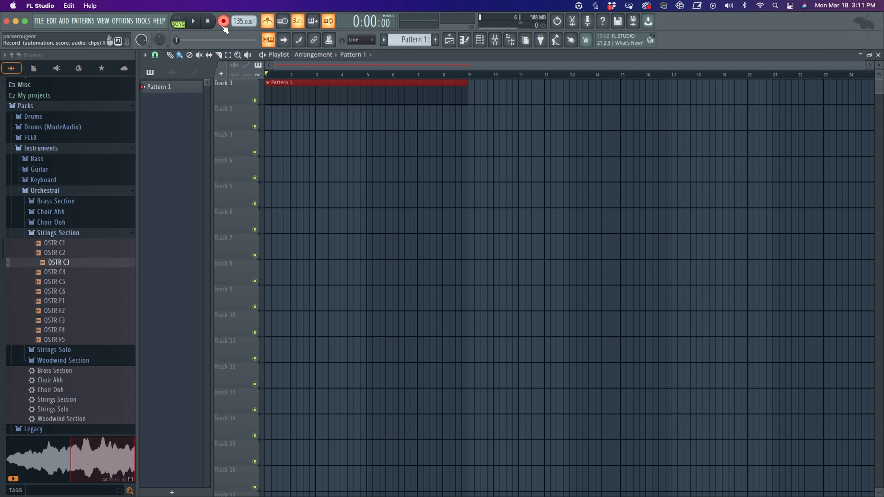
# - Play the arrangement to audition the pattern, then stop playback
pyautogui.click(195, 21)
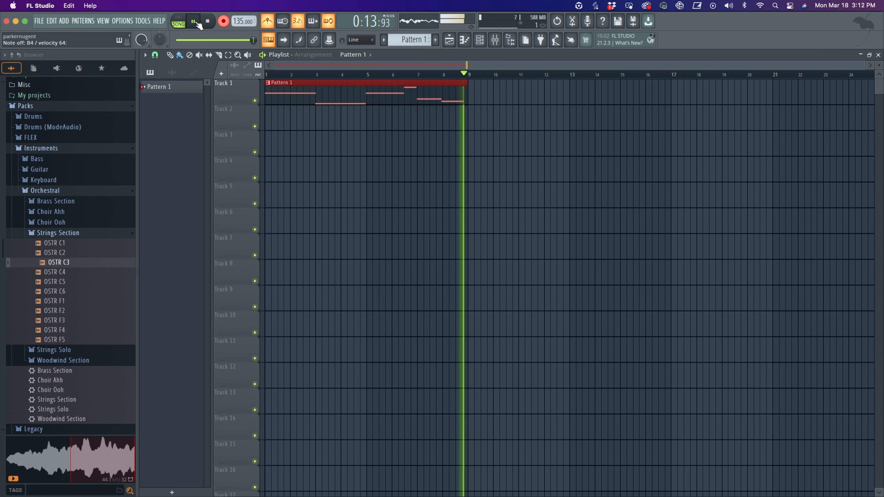
pyautogui.click(197, 22)
# - Clone the Pattern 1_55 channel and open the clone's settings and its mixer insert
pyautogui.rightClick(205, 104)
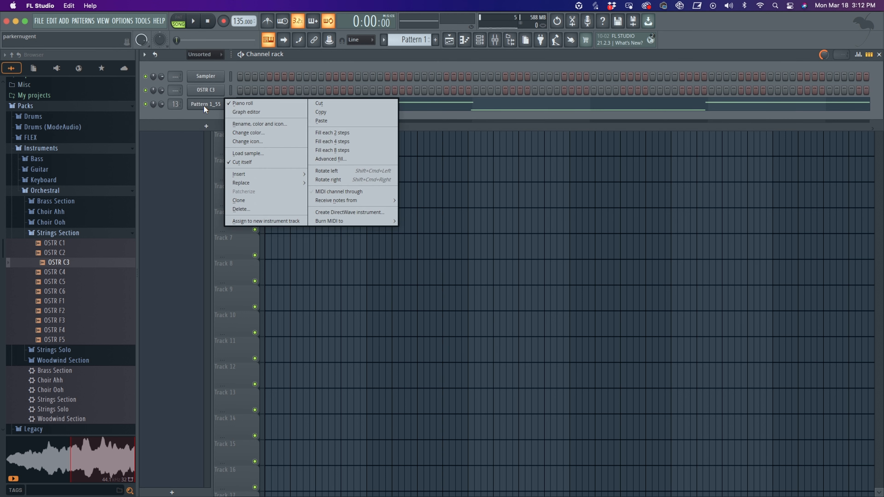
pyautogui.click(253, 201)
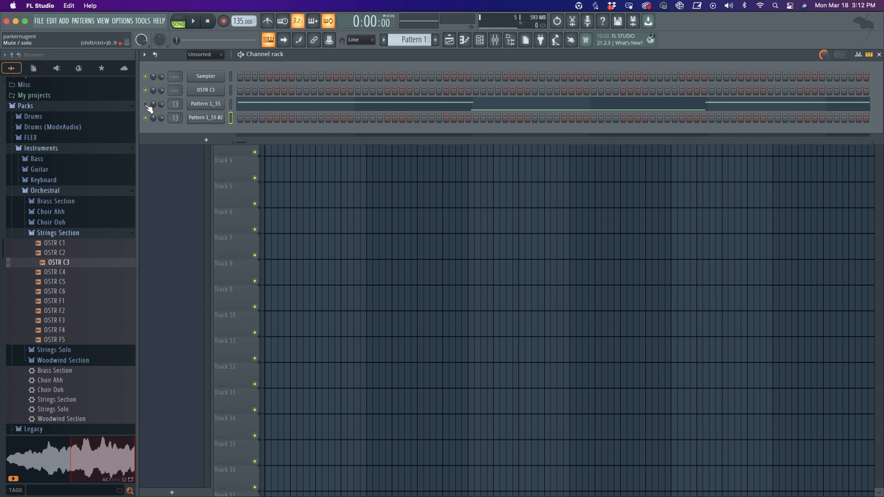
pyautogui.click(206, 118)
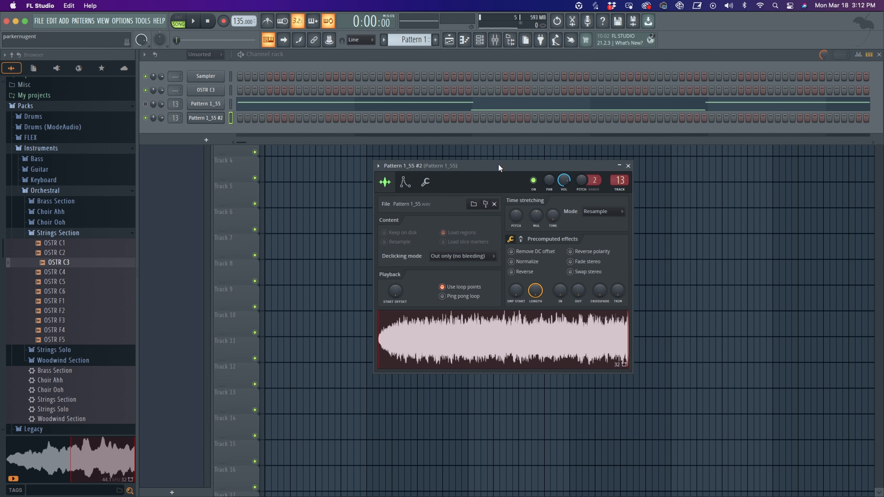
pyautogui.moveTo(499, 168); pyautogui.dragTo(466, 160)
pyautogui.click(372, 174)
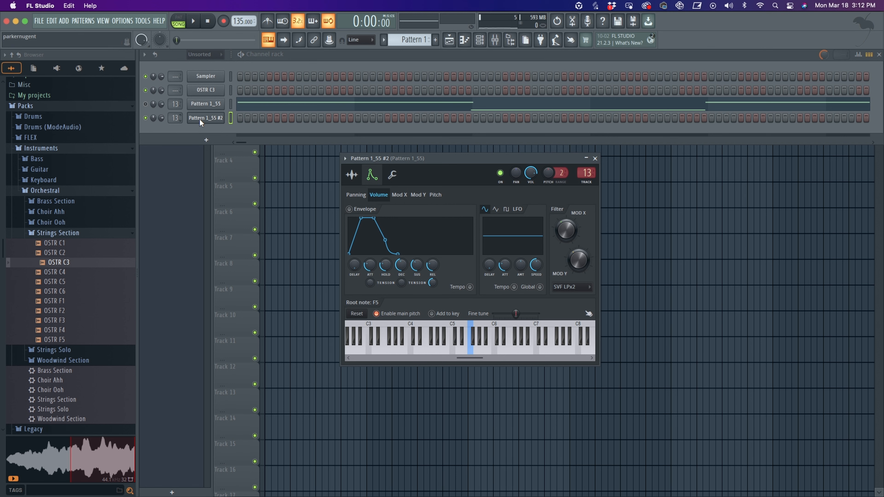
pyautogui.click(587, 174)
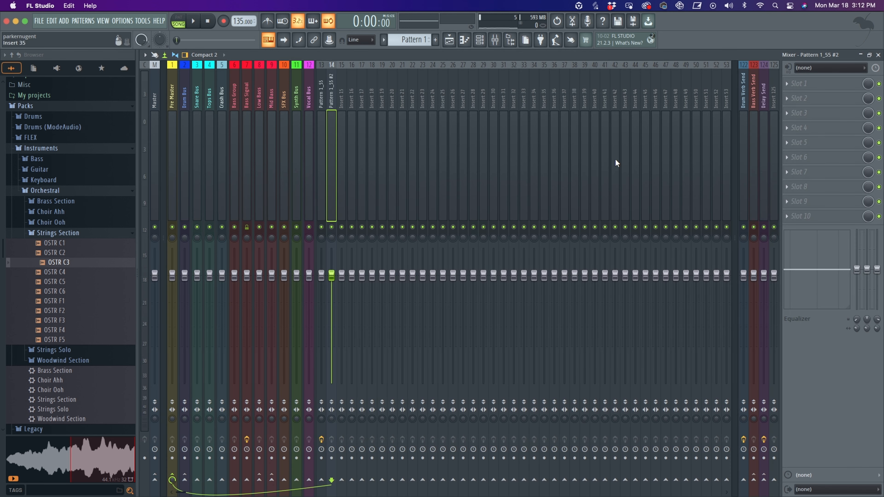
# - Open the cloned channel's Mod X envelope, set the filter frequency modulation to about 14% and the envelope amount to about 59%
pyautogui.click(480, 40)
pyautogui.click(220, 119)
pyautogui.click(401, 194)
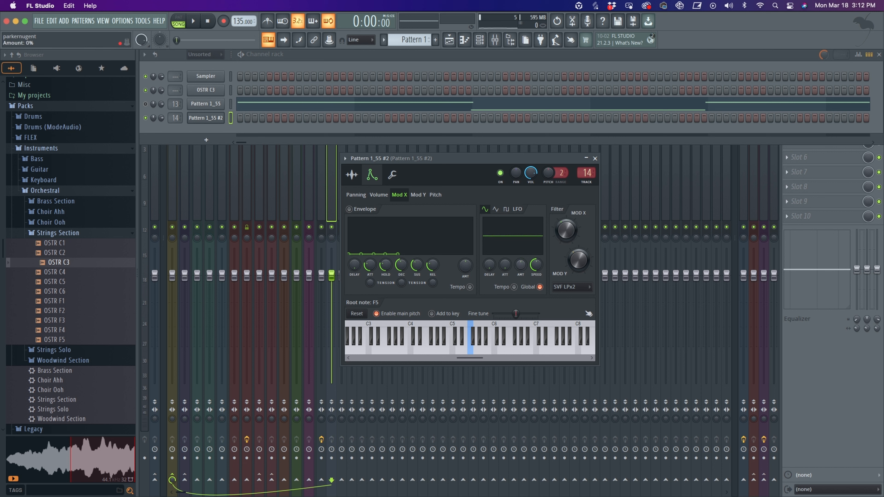
pyautogui.moveTo(459, 166); pyautogui.dragTo(472, 156)
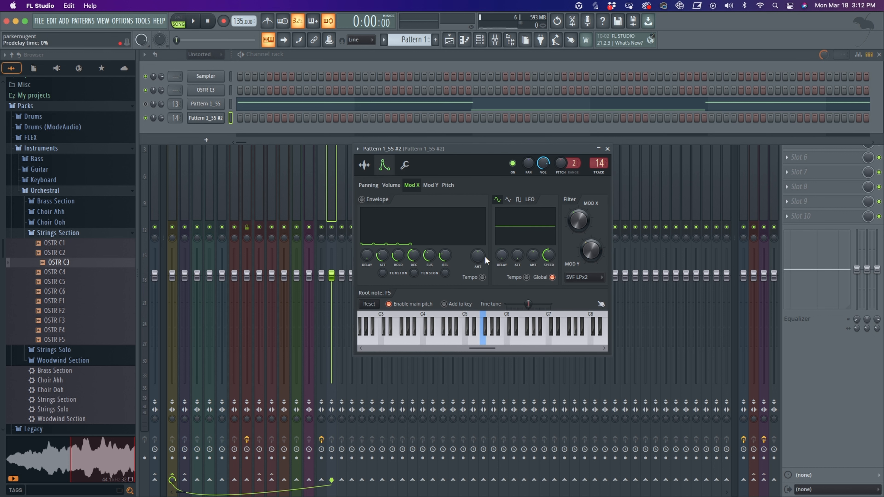
pyautogui.moveTo(482, 254); pyautogui.dragTo(482, 244)
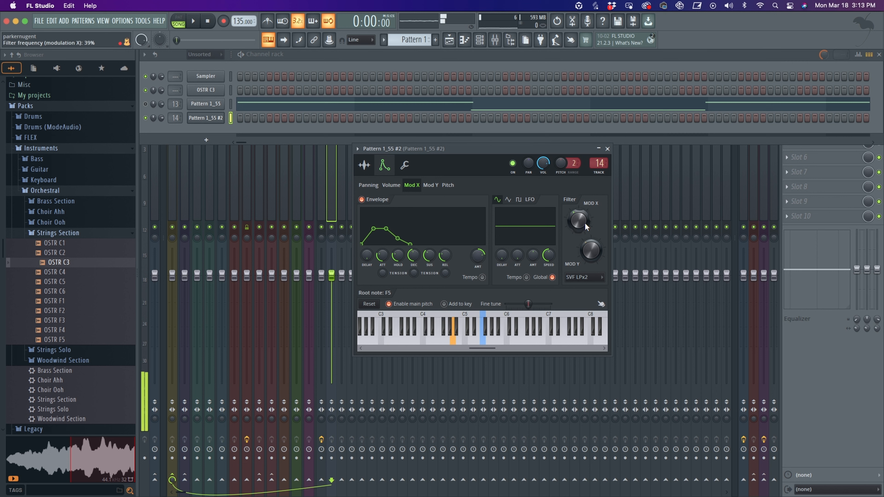
pyautogui.moveTo(584, 221); pyautogui.dragTo(584, 237)
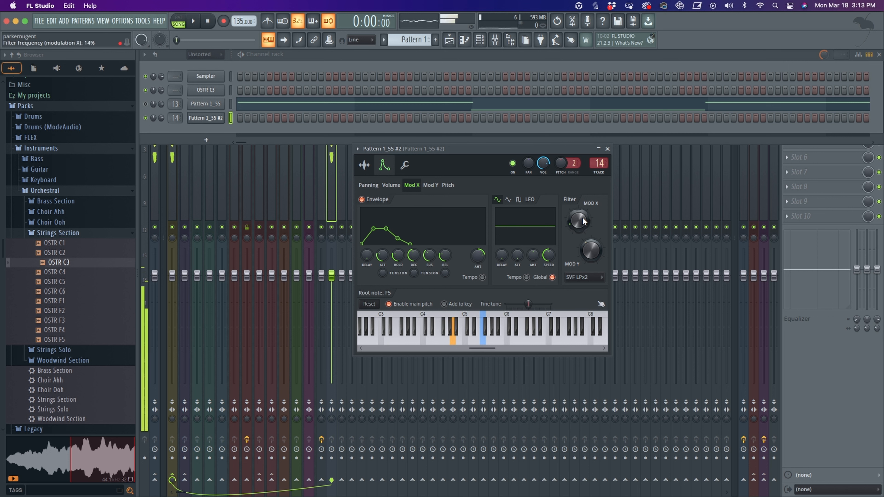
pyautogui.moveTo(478, 258); pyautogui.dragTo(479, 253)
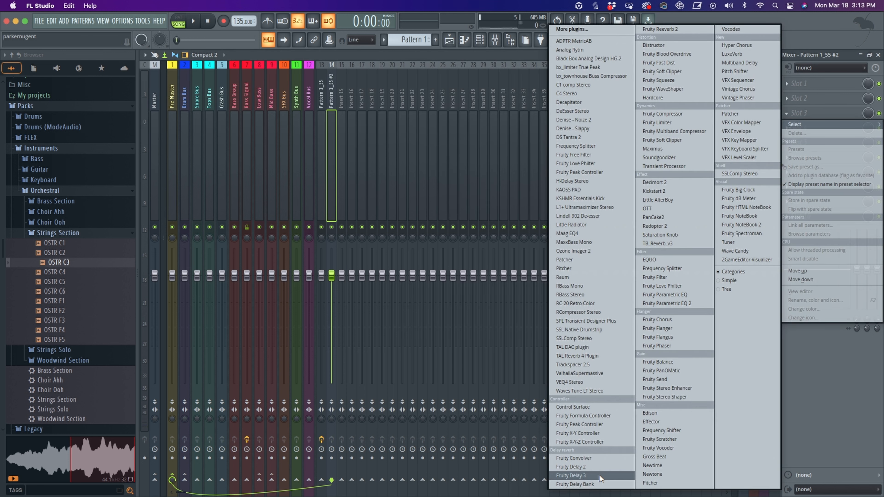
# - Add Fruity Delay 3 to the clone's mixer insert and switch its feedback filter mode
pyautogui.click(599, 475)
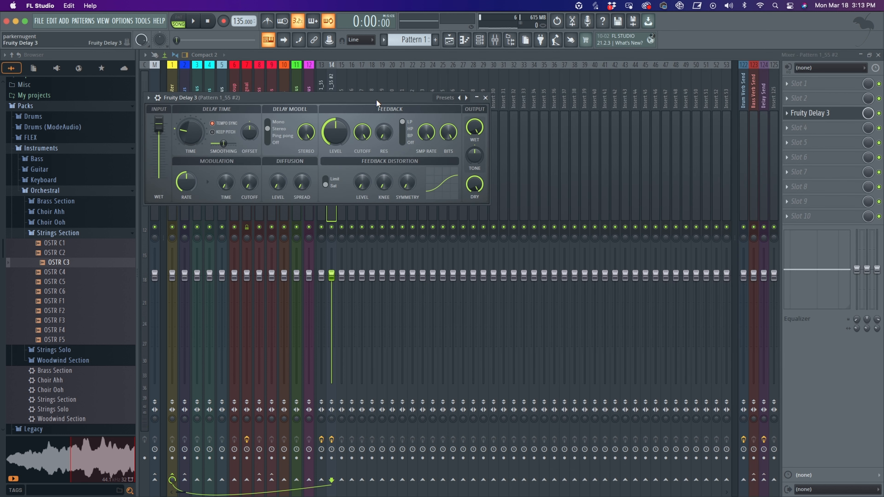
pyautogui.moveTo(377, 100); pyautogui.dragTo(466, 128)
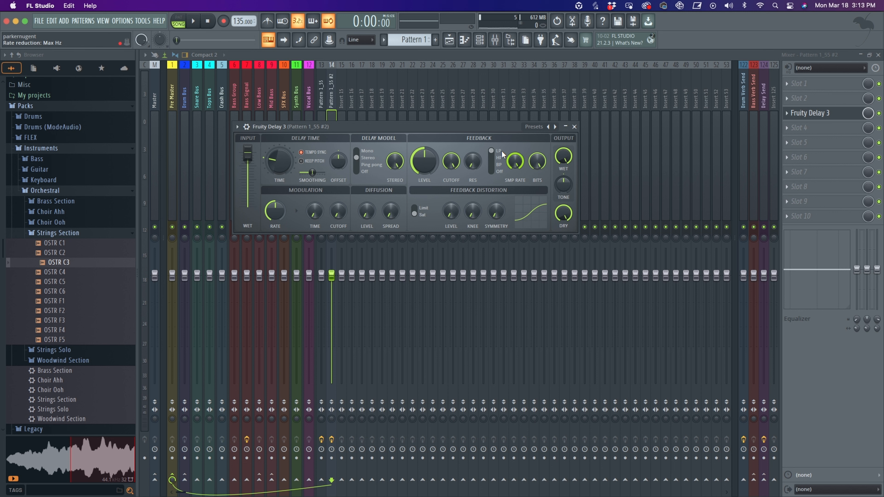
pyautogui.moveTo(497, 157); pyautogui.dragTo(499, 169)
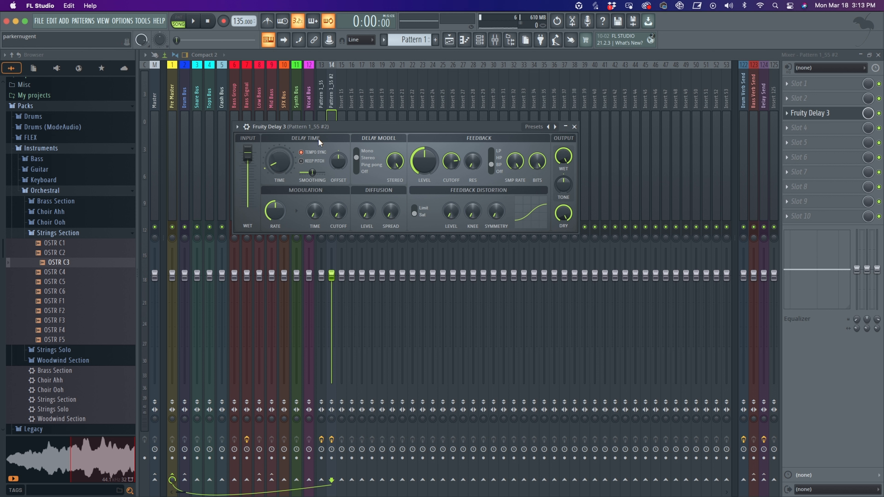
pyautogui.moveTo(419, 129); pyautogui.dragTo(431, 129)
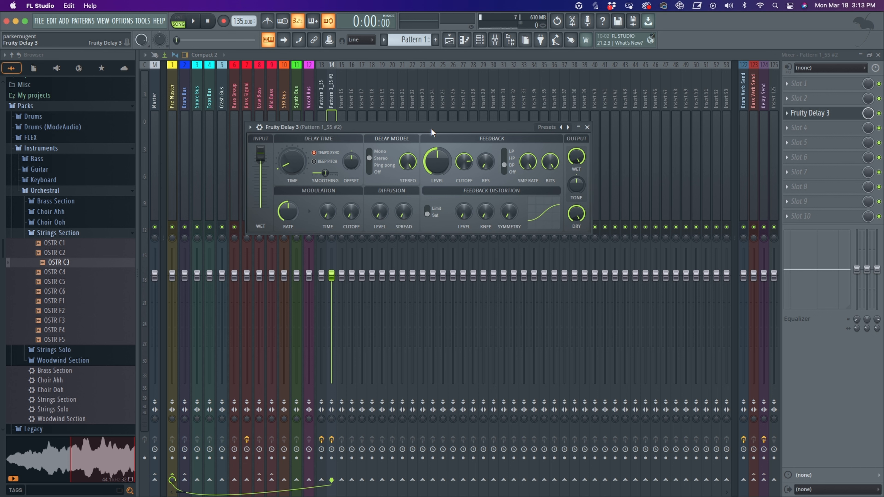
# - Set the delay time to 4:0 while playing notes from the computer keyboard to audition the echo
pyautogui.press('n')
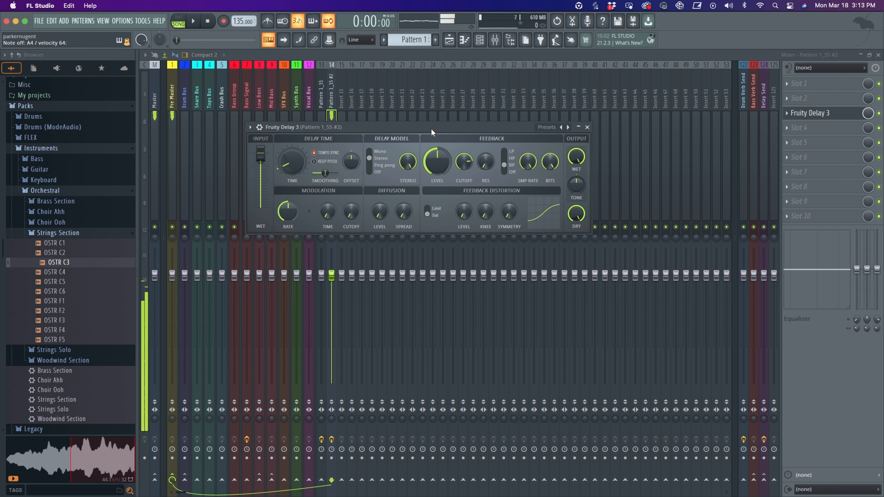
pyautogui.press('r')
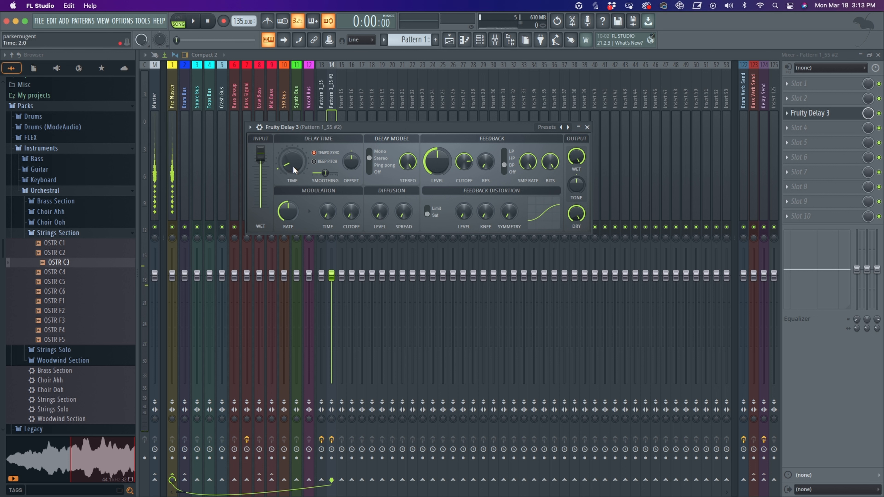
pyautogui.moveTo(293, 166); pyautogui.dragTo(293, 164)
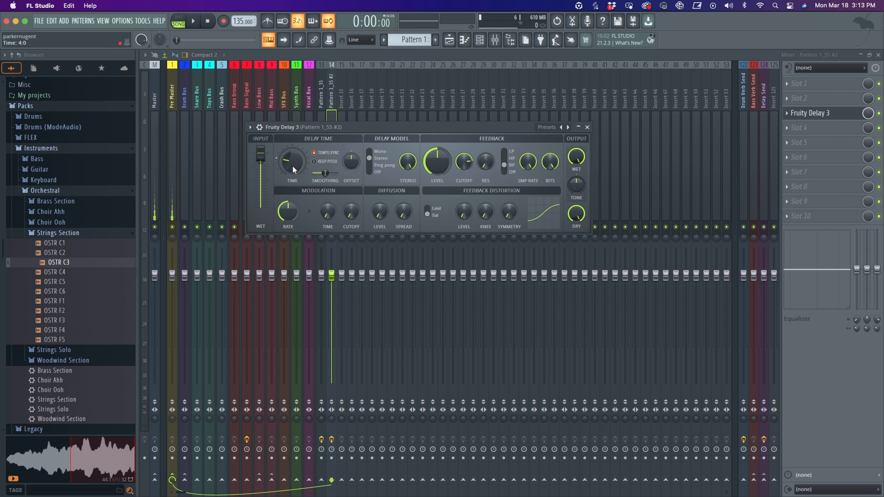
pyautogui.press('m')
pyautogui.press('v')
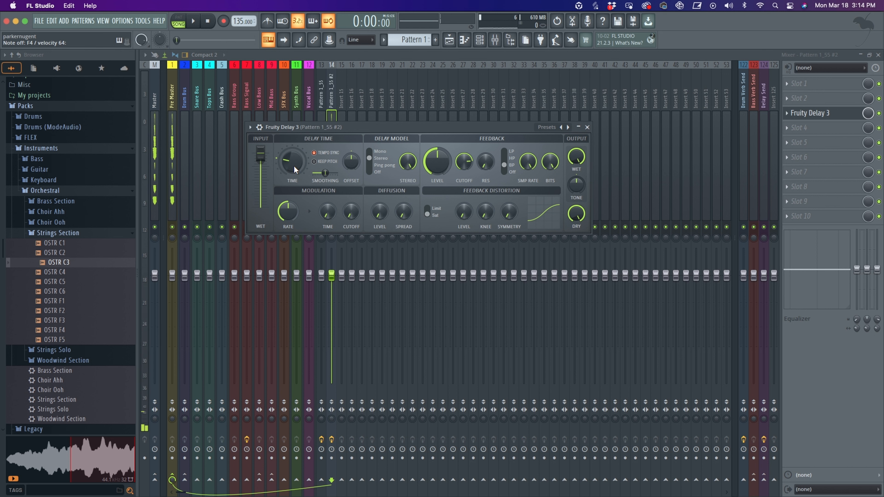
# - Add a FLEX channel and load the All Strings Sustain preset from the Essential Strings pack
pyautogui.click(61, 21)
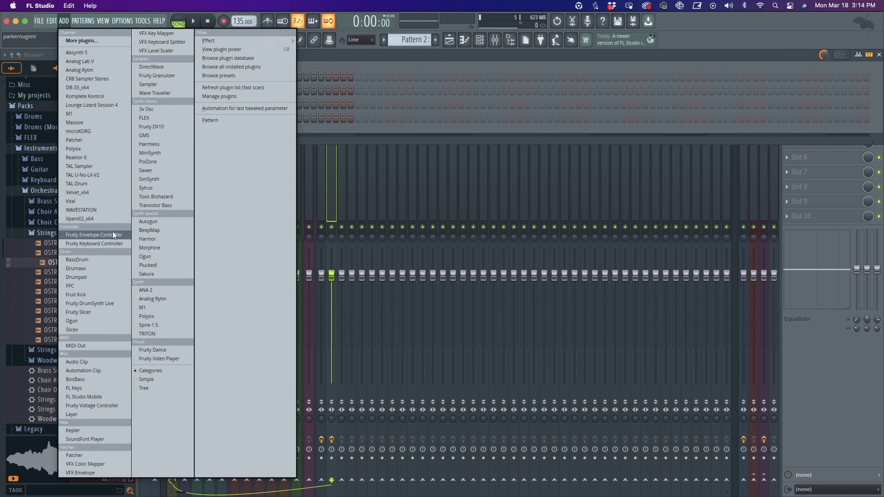
pyautogui.click(154, 119)
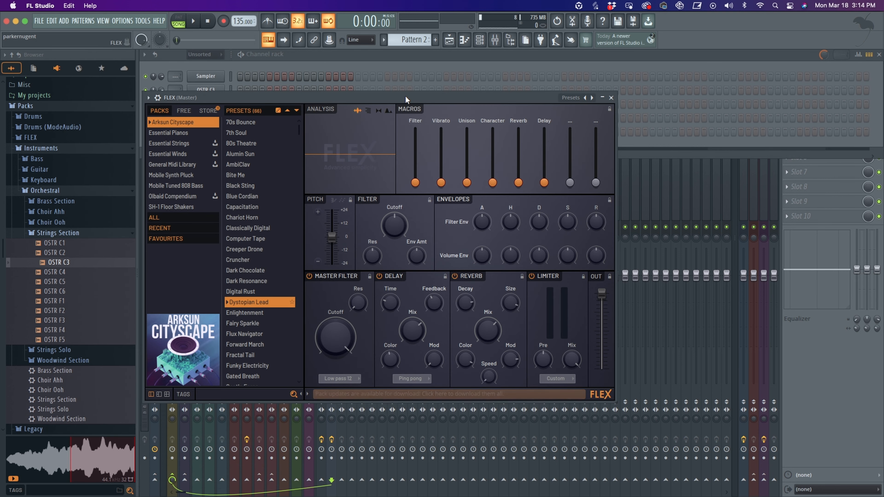
pyautogui.moveTo(405, 95); pyautogui.dragTo(448, 137)
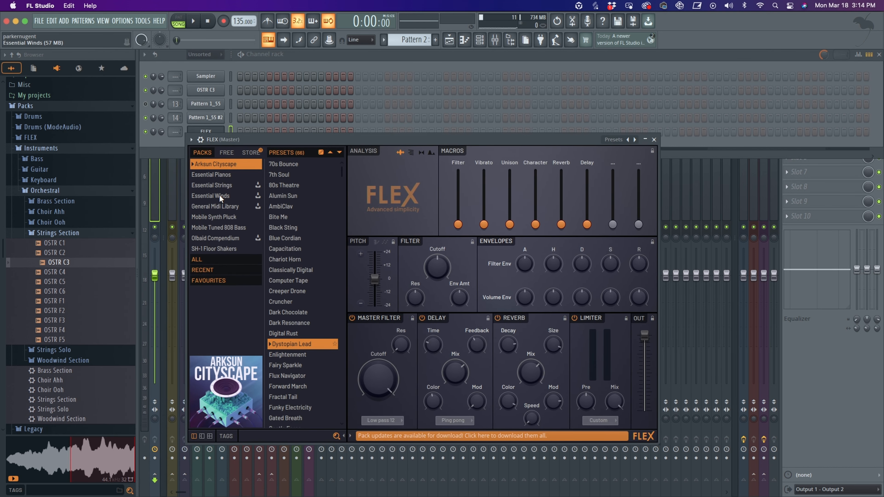
pyautogui.click(216, 186)
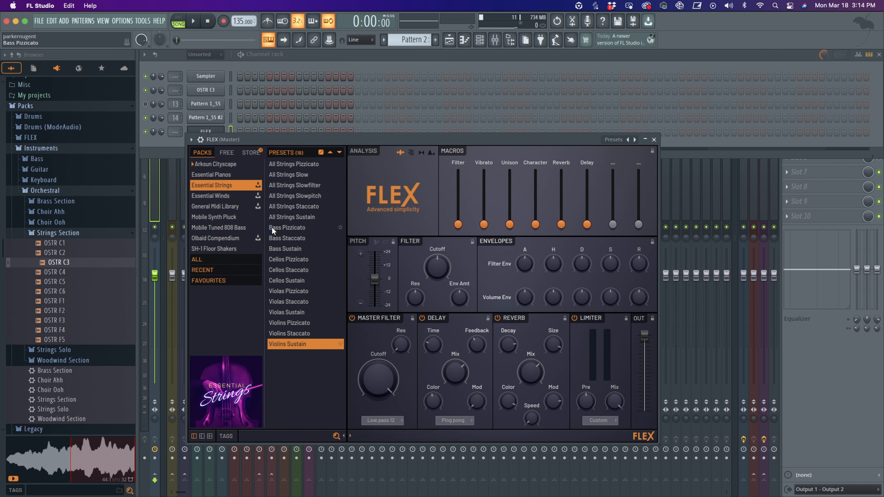
pyautogui.click(288, 217)
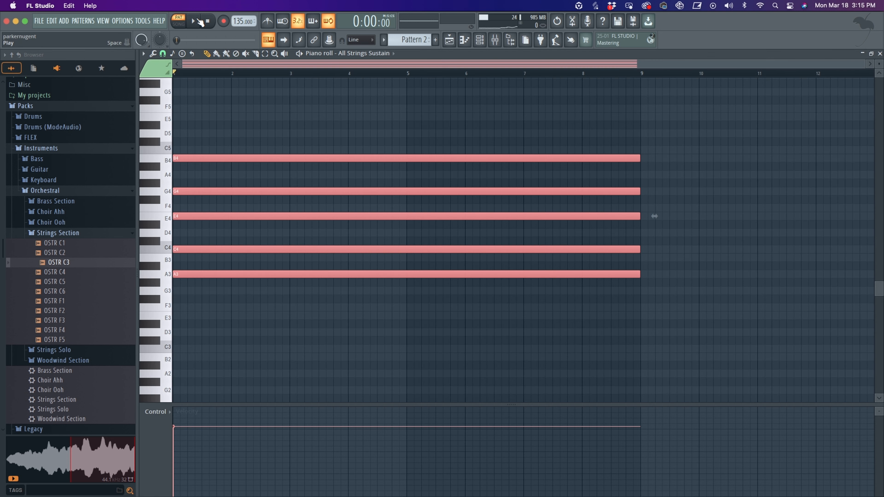
# - Play the pattern to audition the FLEX string preset
pyautogui.click(196, 22)
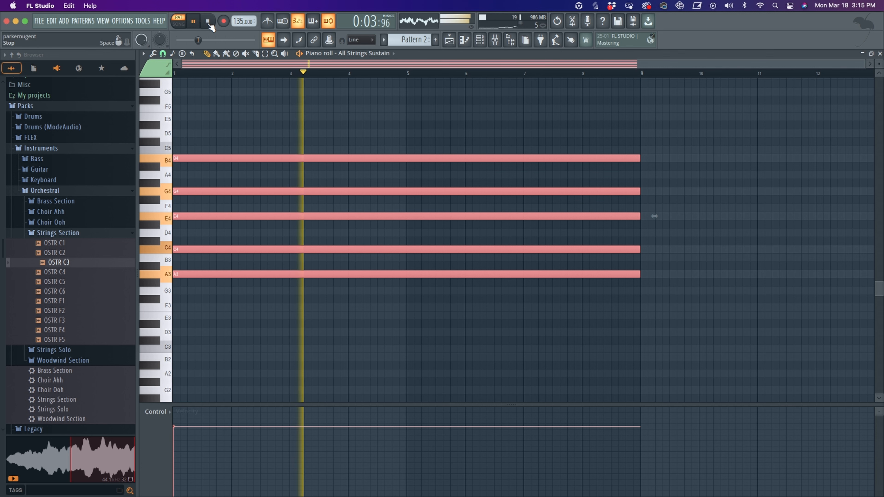
pyautogui.press('space')
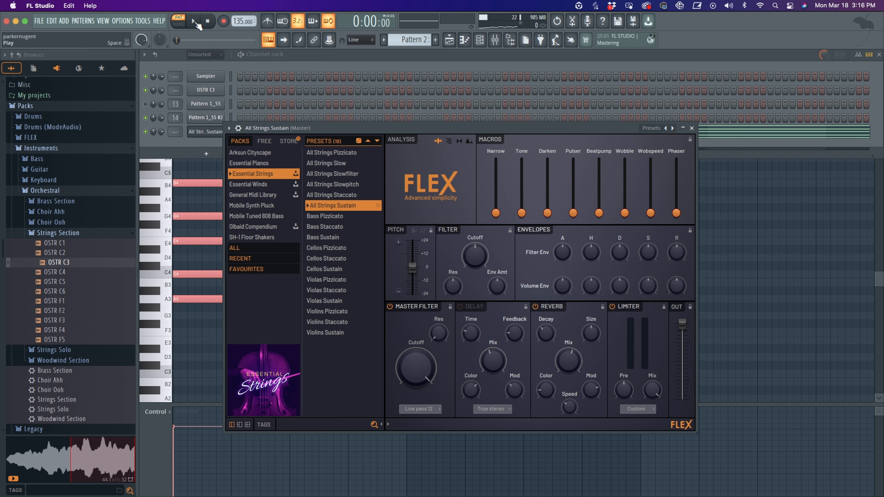
pyautogui.click(194, 21)
pyautogui.moveTo(573, 213); pyautogui.dragTo(625, 170)
pyautogui.rightClick(573, 196)
pyautogui.click(573, 190)
pyautogui.moveTo(651, 213)
pyautogui.mouseDown()
pyautogui.moveTo(650, 172)
pyautogui.moveTo(651, 213)
pyautogui.mouseUp()
pyautogui.moveTo(625, 170); pyautogui.dragTo(625, 212)
# - Raise the FLEX Phaser macro to about 62% while playing back the pattern
pyautogui.press('space')
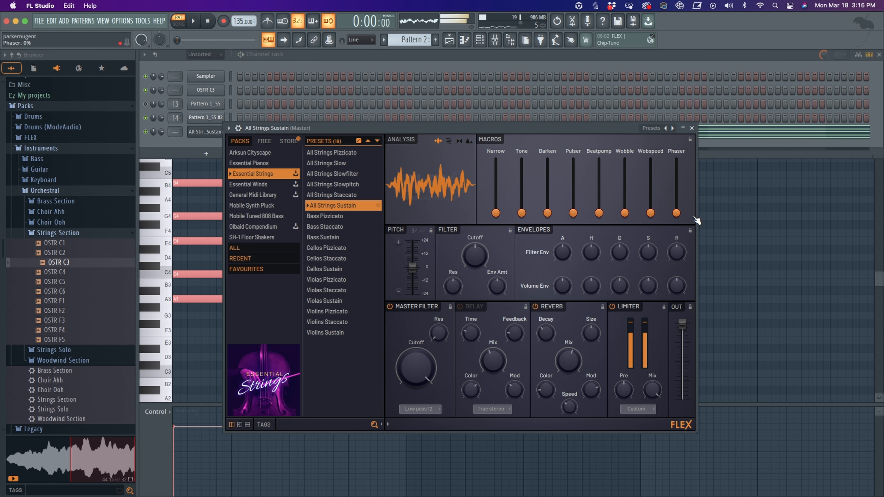
pyautogui.press('space')
pyautogui.moveTo(676, 213); pyautogui.dragTo(676, 191)
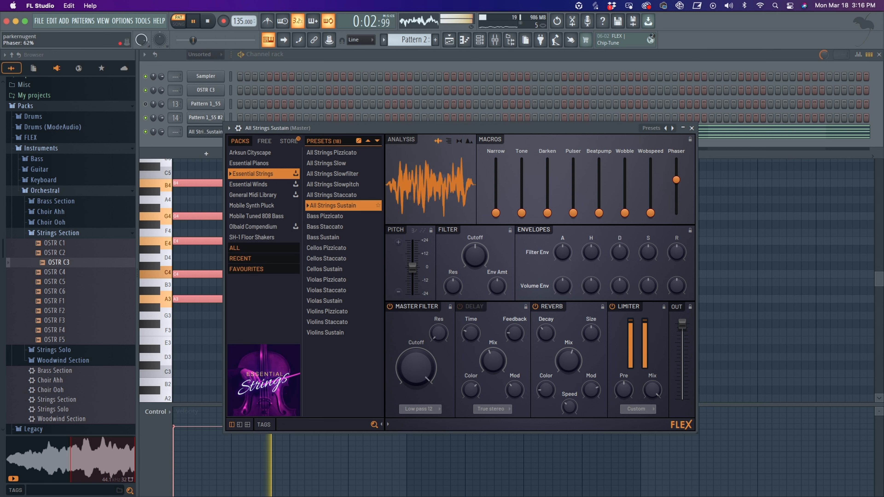
pyautogui.press('space')
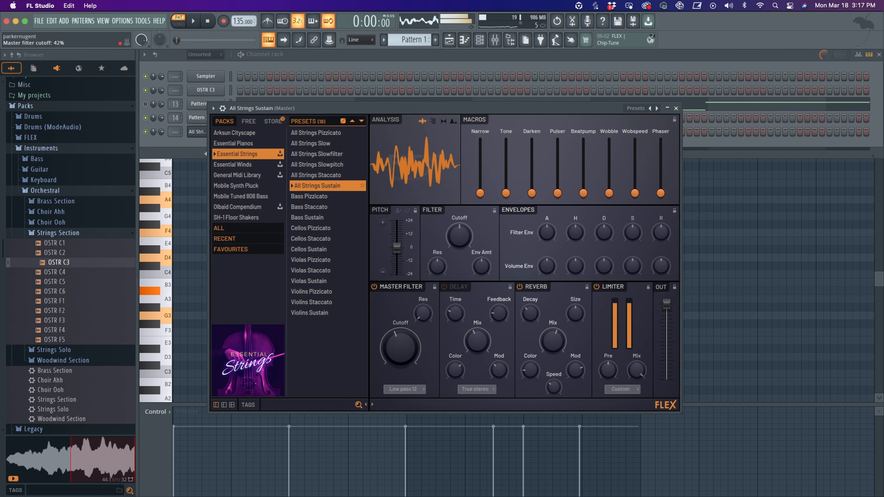
# - Select the FLEX master filter cutoff and play the arrangement with its cutoff and phaser automation
pyautogui.moveTo(400, 348)
pyautogui.mouseDown()
pyautogui.moveTo(401, 326)
pyautogui.moveTo(400, 348)
pyautogui.mouseUp()
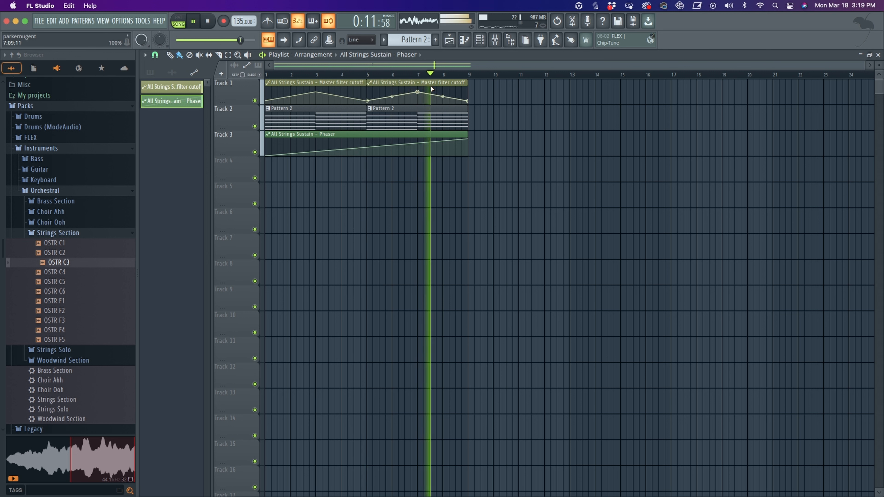
pyautogui.press('space')
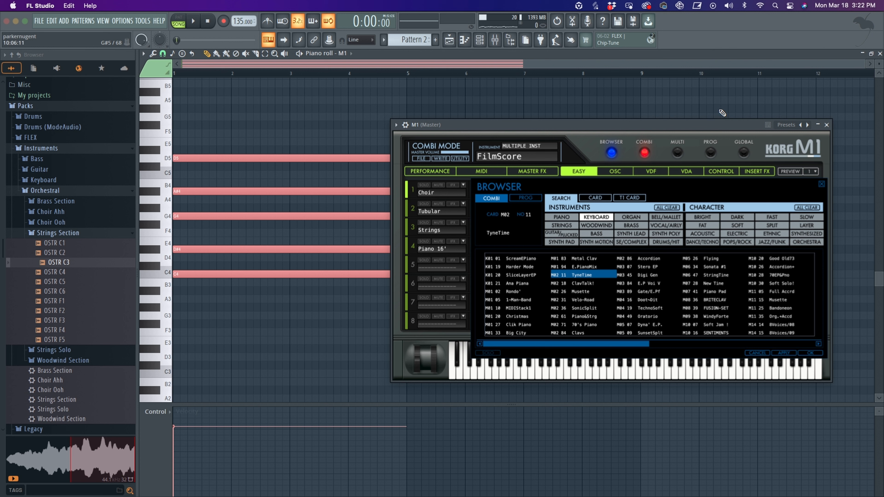
# - Audition Korg M1 combi presets from the browser's second column while replaying the pattern
pyautogui.press('space')
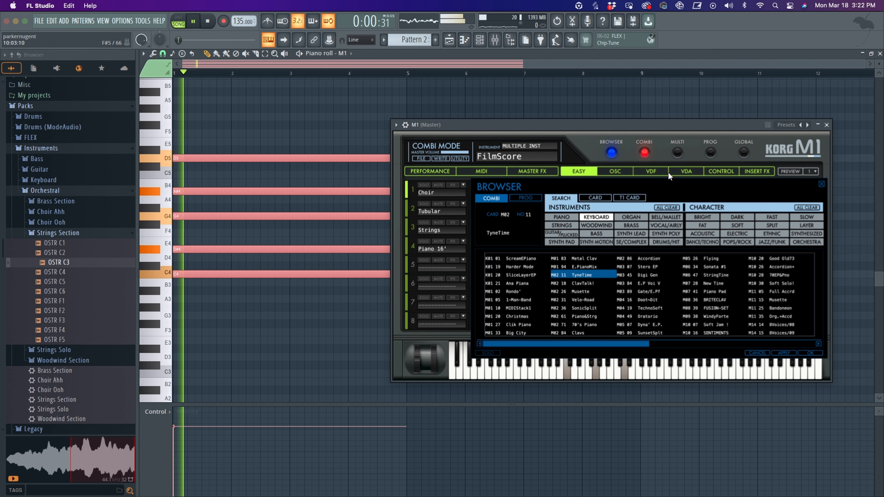
pyautogui.click(579, 282)
pyautogui.press('space')
pyautogui.press('space')
pyautogui.press('space')
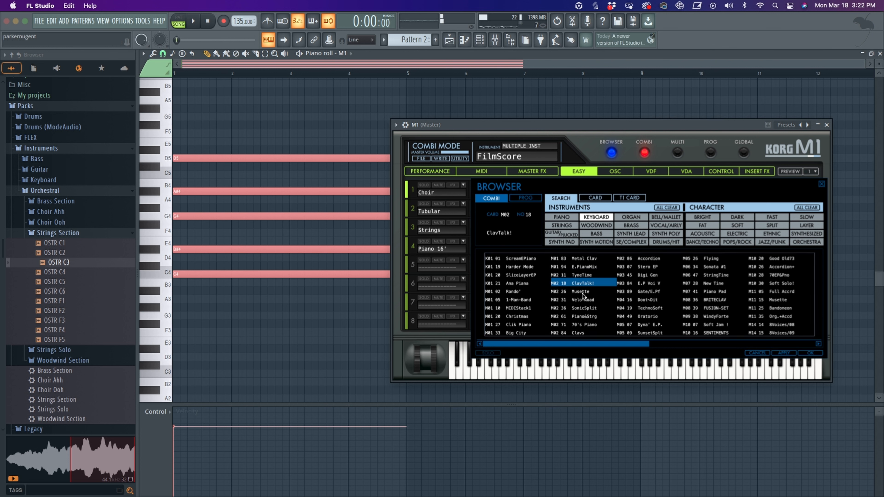
pyautogui.click(582, 292)
pyautogui.press('space')
pyautogui.press('space')
pyautogui.click(584, 300)
pyautogui.press('space')
pyautogui.press('space')
pyautogui.click(582, 309)
pyautogui.press('space')
pyautogui.press('space')
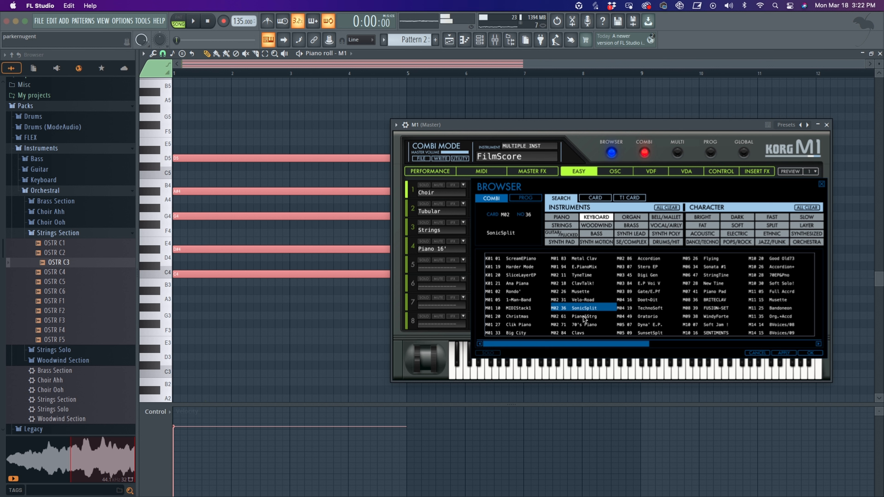
pyautogui.click(584, 317)
# - Audition Korg M1 combi presets from the browser's fourth column while replaying the pattern
pyautogui.press('space')
pyautogui.press('space')
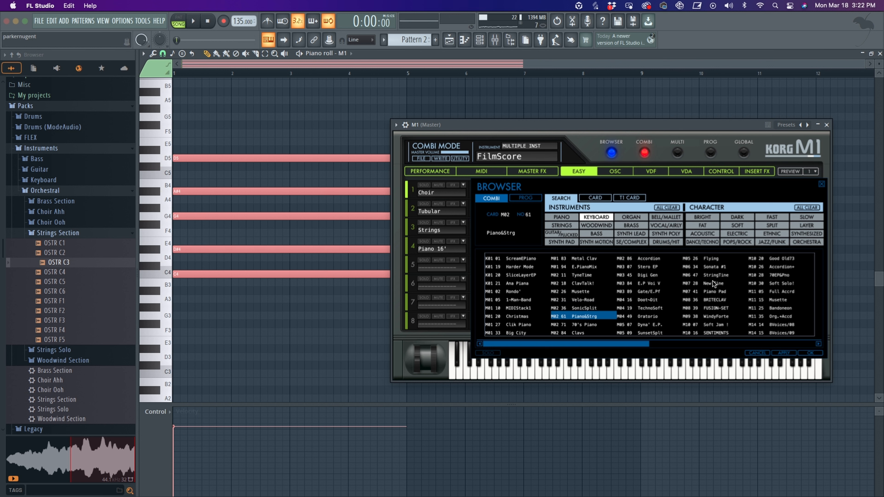
pyautogui.click(713, 282)
pyautogui.press('space')
pyautogui.press('space')
pyautogui.click(716, 299)
pyautogui.press('space')
pyautogui.press('space')
pyautogui.click(714, 308)
pyautogui.press('space')
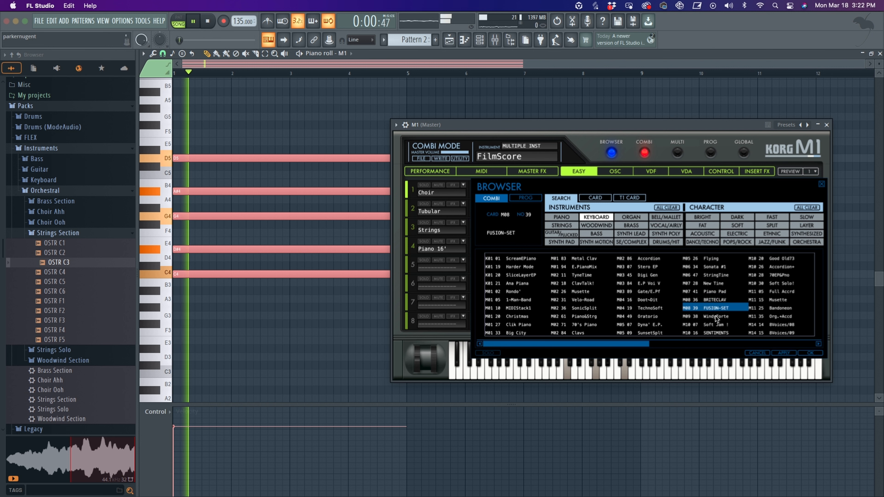
# - Audition first-column presets and load the Ana Piana combi on the M1
pyautogui.press('space')
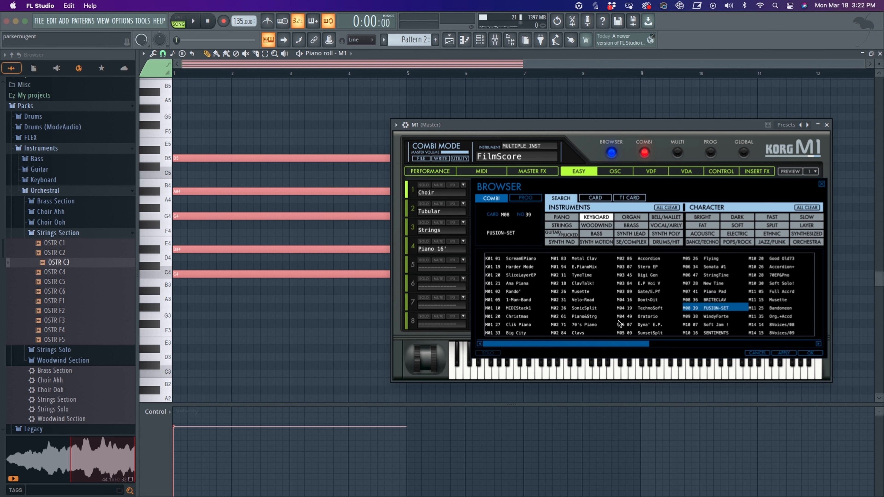
pyautogui.click(522, 300)
pyautogui.press('space')
pyautogui.press('space')
pyautogui.click(520, 283)
pyautogui.press('space')
pyautogui.doubleClick(520, 285)
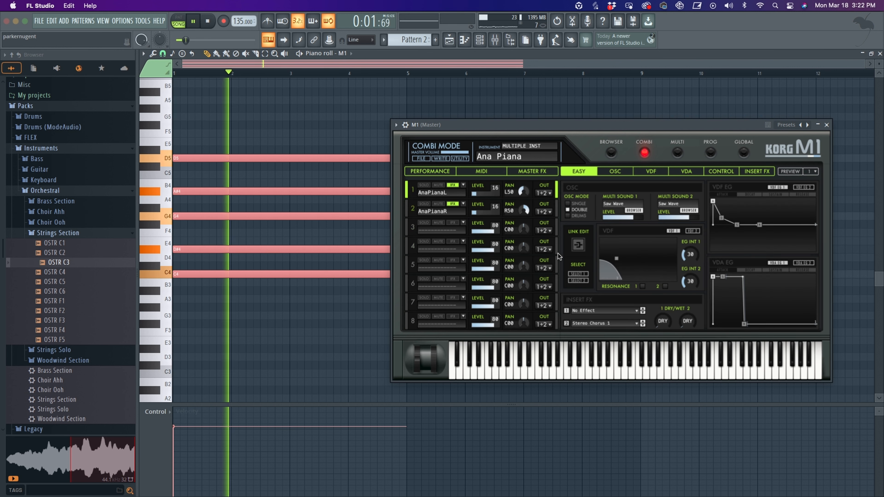
pyautogui.press('space')
# - Open the channel rack and play the pattern with the Ana Piana combi on the M1, then stop
pyautogui.click(480, 40)
pyautogui.moveTo(653, 133); pyautogui.dragTo(734, 224)
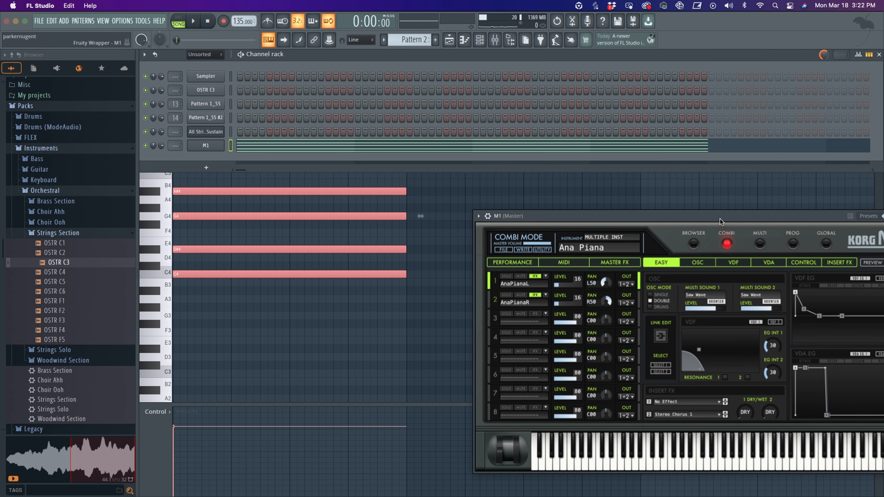
pyautogui.click(191, 21)
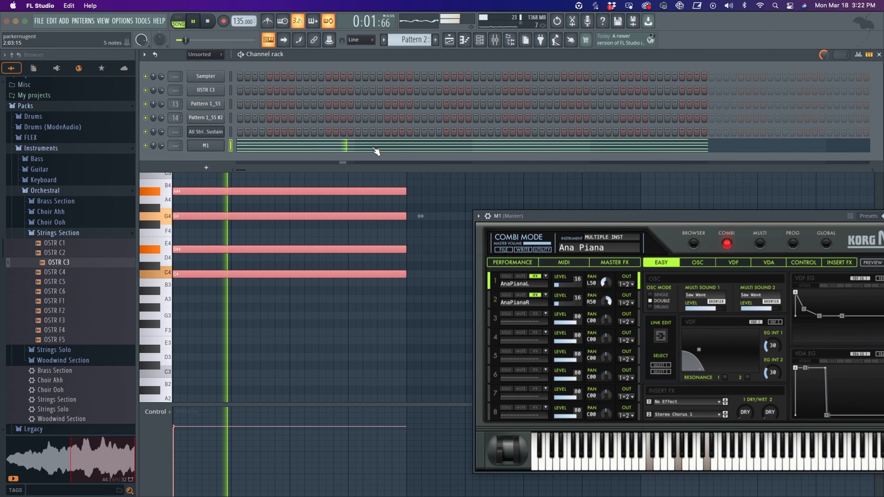
pyautogui.press('space')
# - Render Pattern 2 as a WAV audio clip
pyautogui.click(414, 42)
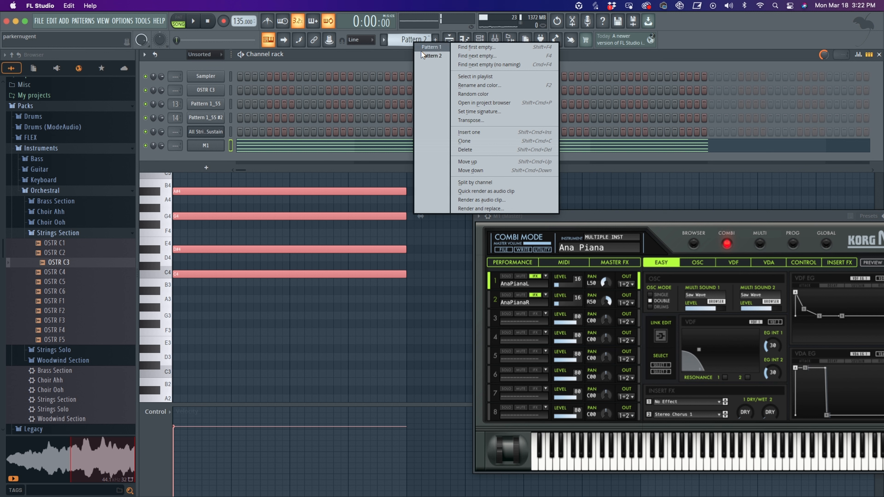
pyautogui.click(492, 201)
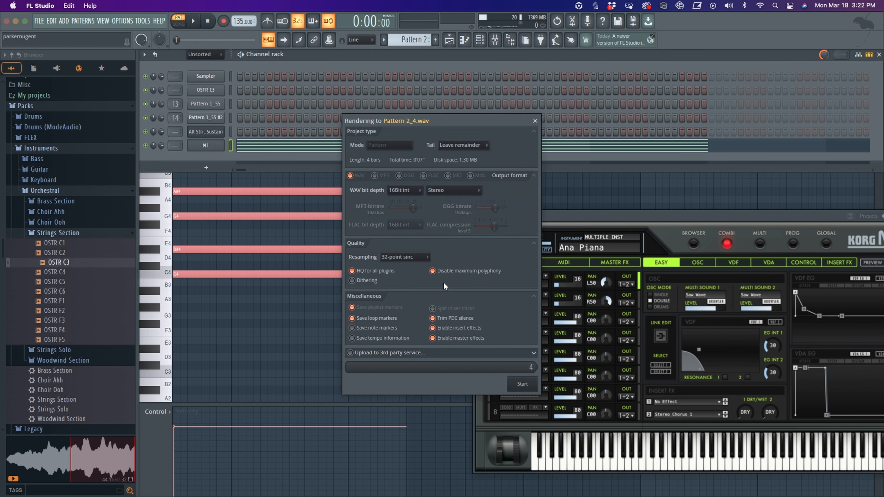
pyautogui.click(411, 197)
pyautogui.click(409, 210)
pyautogui.click(522, 384)
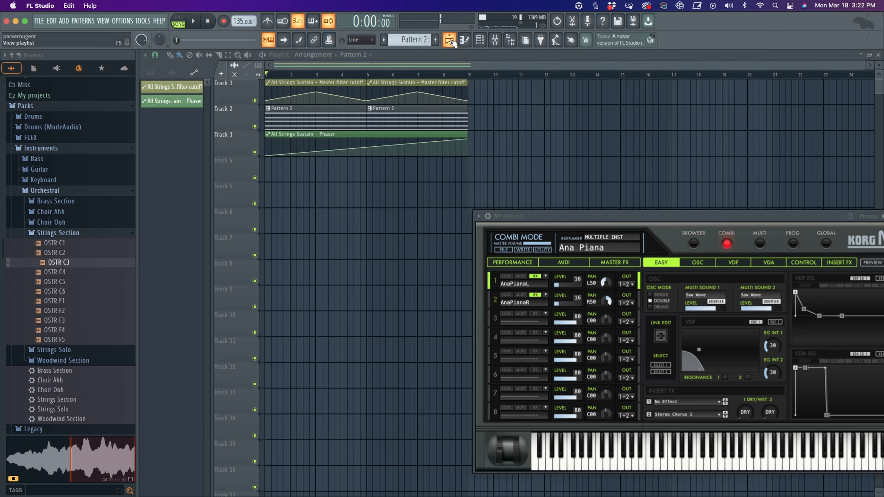
# - Open the rendered Pattern 2 audio clip's settings and send it to a new sampler channel
pyautogui.moveTo(596, 218); pyautogui.dragTo(507, 262)
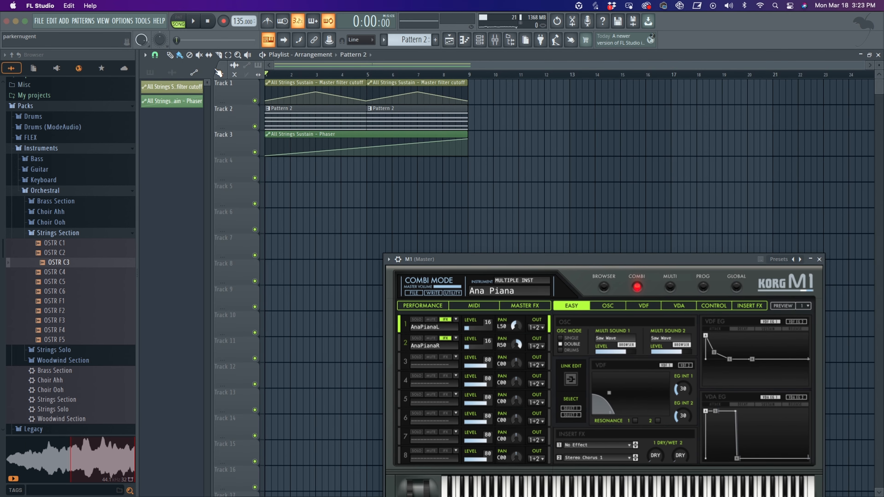
pyautogui.click(172, 73)
pyautogui.rightClick(168, 103)
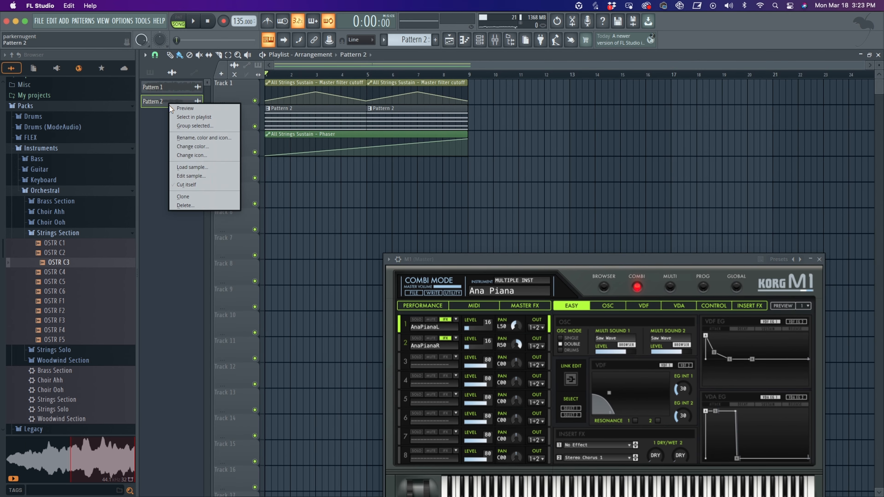
pyautogui.click(152, 123)
pyautogui.doubleClick(160, 102)
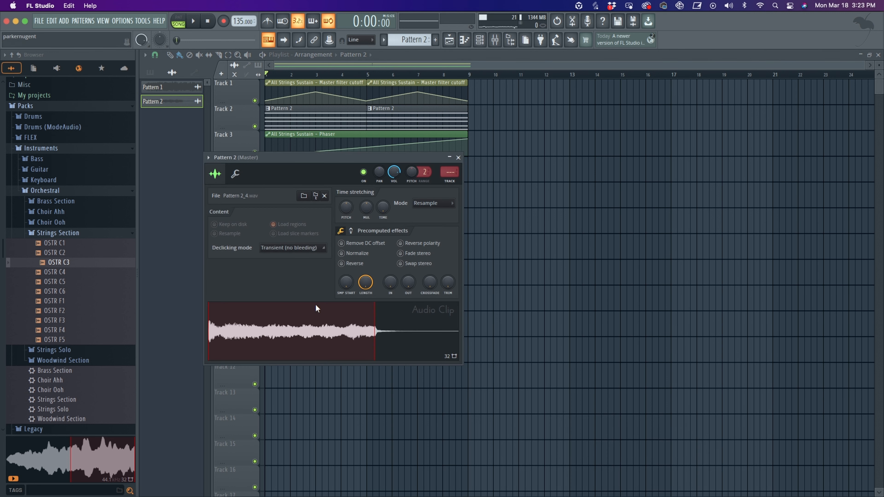
pyautogui.rightClick(283, 329)
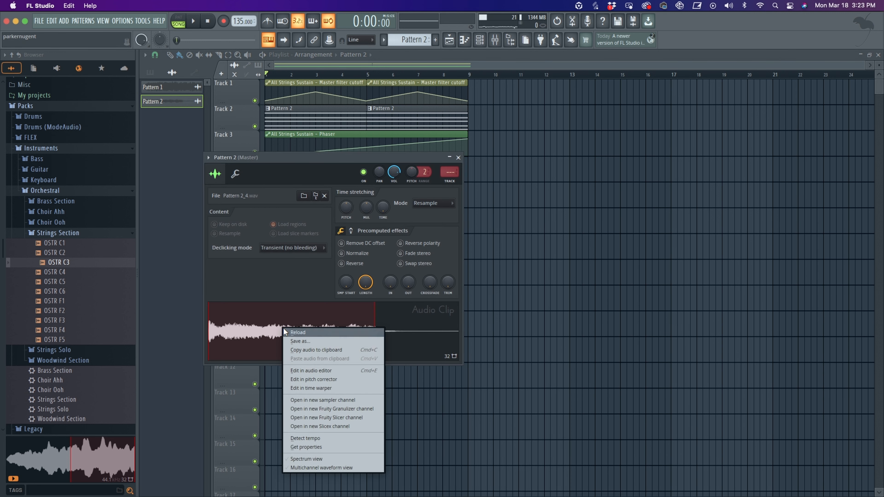
pyautogui.click(323, 400)
# - Switch to Pattern 3, open the new Pattern 2_4 sampler channel and shape its volume envelope
pyautogui.click(478, 43)
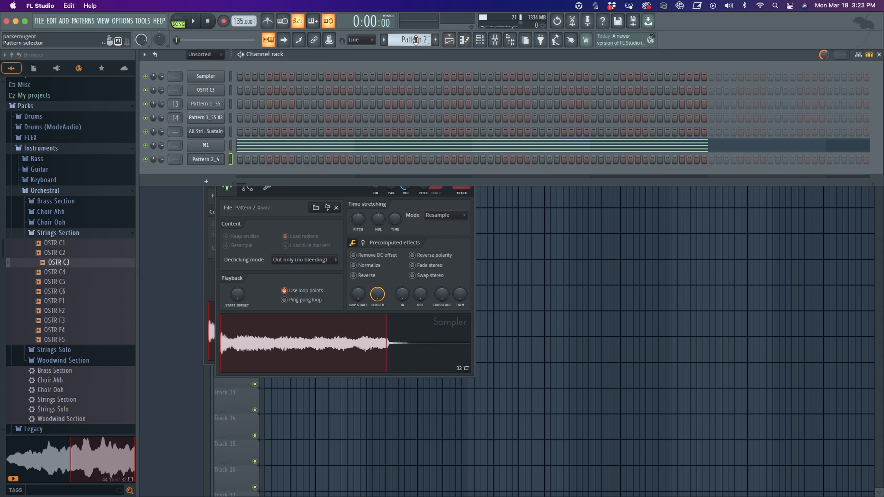
pyautogui.click(436, 40)
pyautogui.click(217, 160)
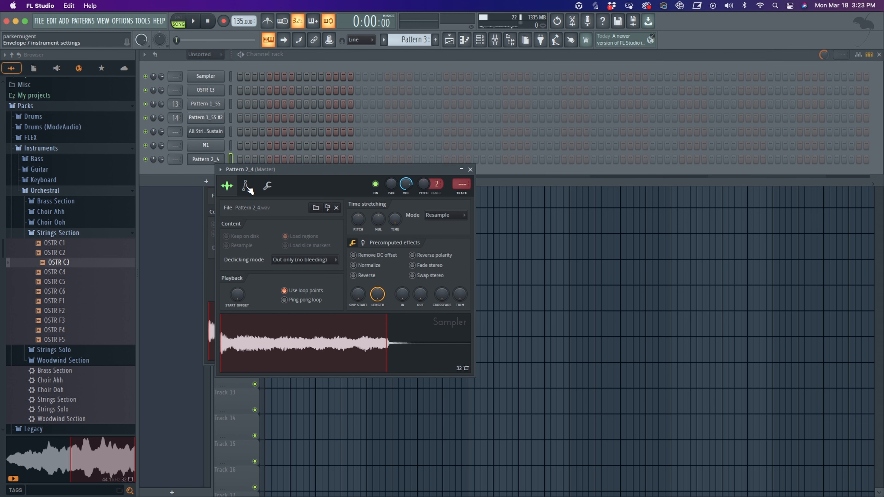
pyautogui.click(248, 188)
pyautogui.moveTo(346, 169); pyautogui.dragTo(420, 162)
pyautogui.moveTo(320, 278); pyautogui.dragTo(334, 257)
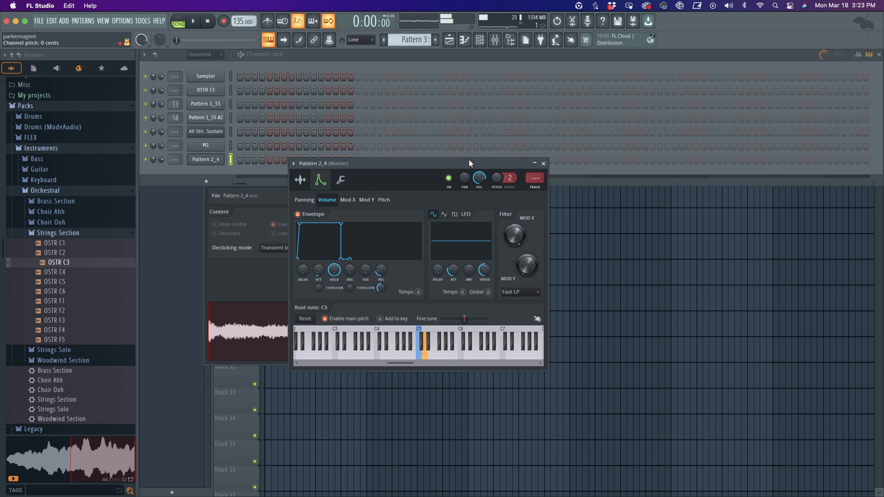
# - Close the sampler channel and audio clip settings windows
pyautogui.moveTo(424, 162); pyautogui.dragTo(453, 132)
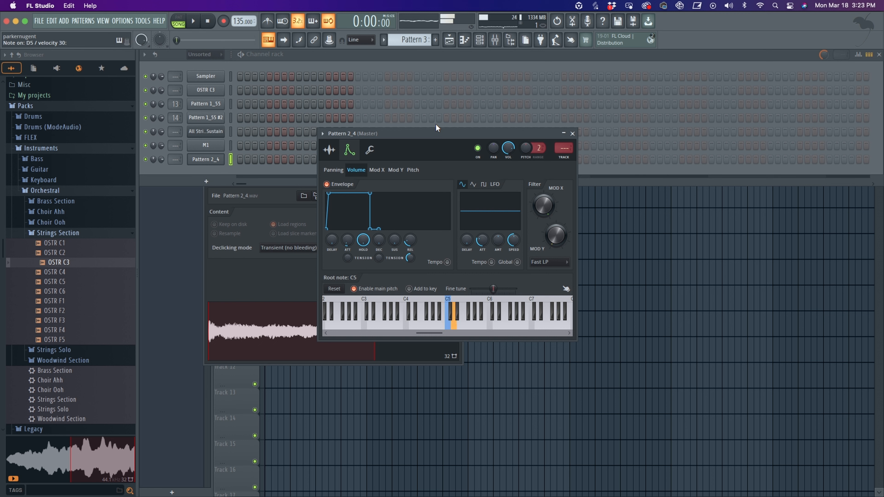
pyautogui.moveTo(451, 130)
pyautogui.mouseDown()
pyautogui.moveTo(479, 137)
pyautogui.moveTo(460, 122)
pyautogui.mouseUp()
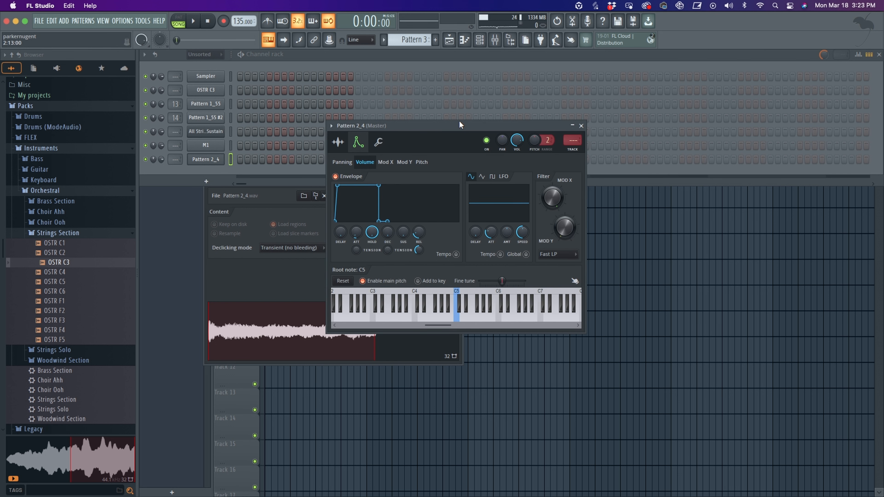
pyautogui.moveTo(496, 126); pyautogui.dragTo(580, 125)
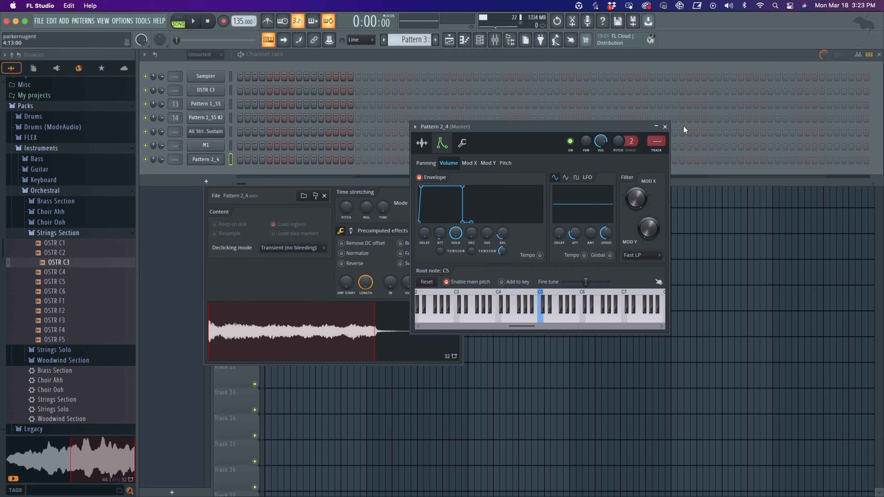
pyautogui.click(661, 127)
pyautogui.click(341, 190)
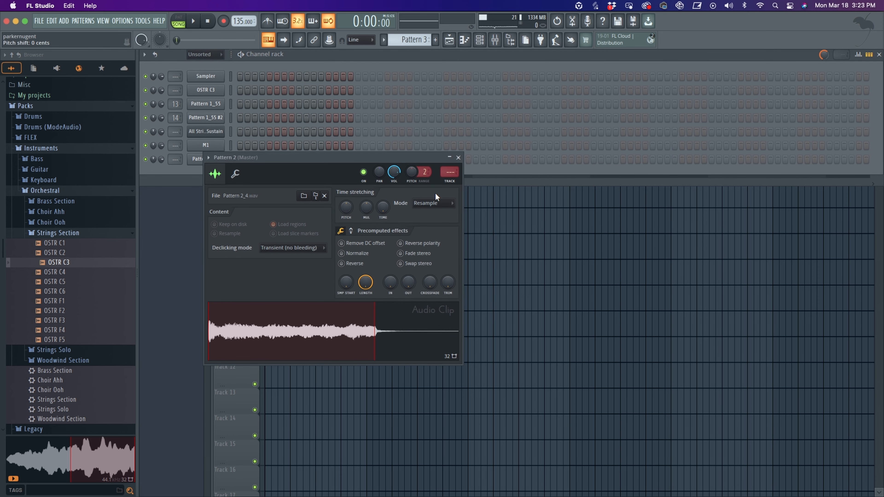
pyautogui.moveTo(365, 155); pyautogui.dragTo(455, 191)
pyautogui.press('Escape')
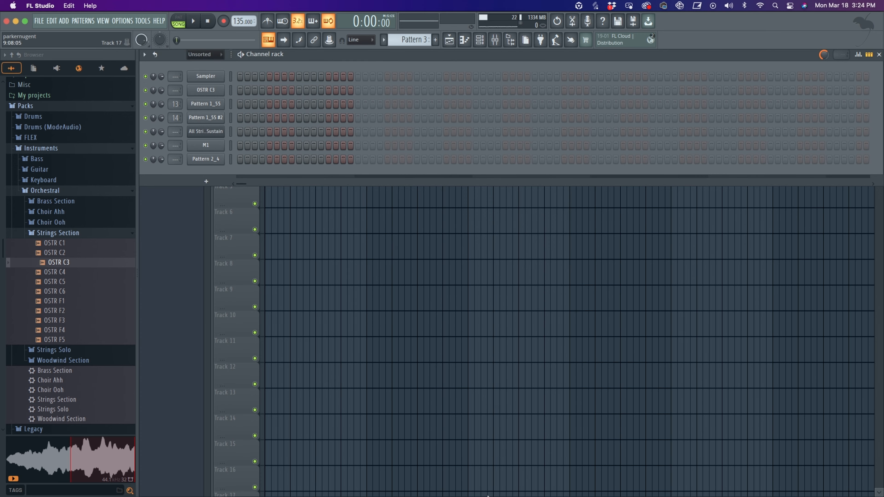
pyautogui.moveTo(487, 496)
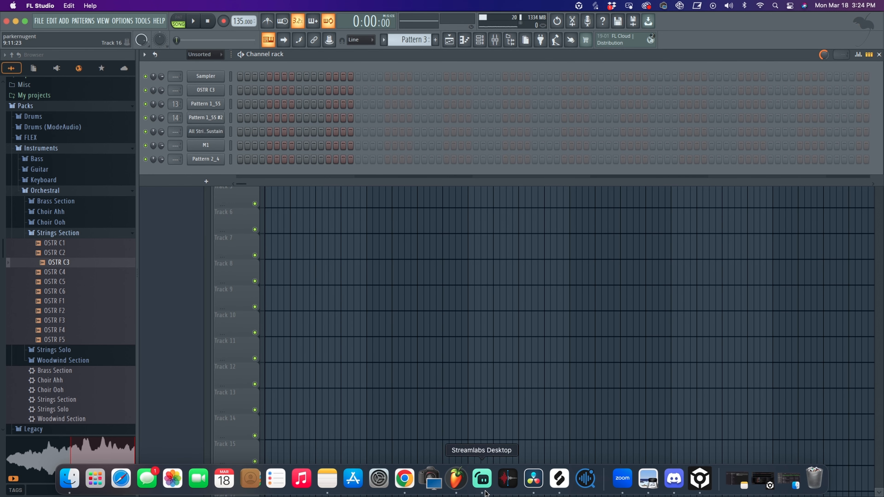